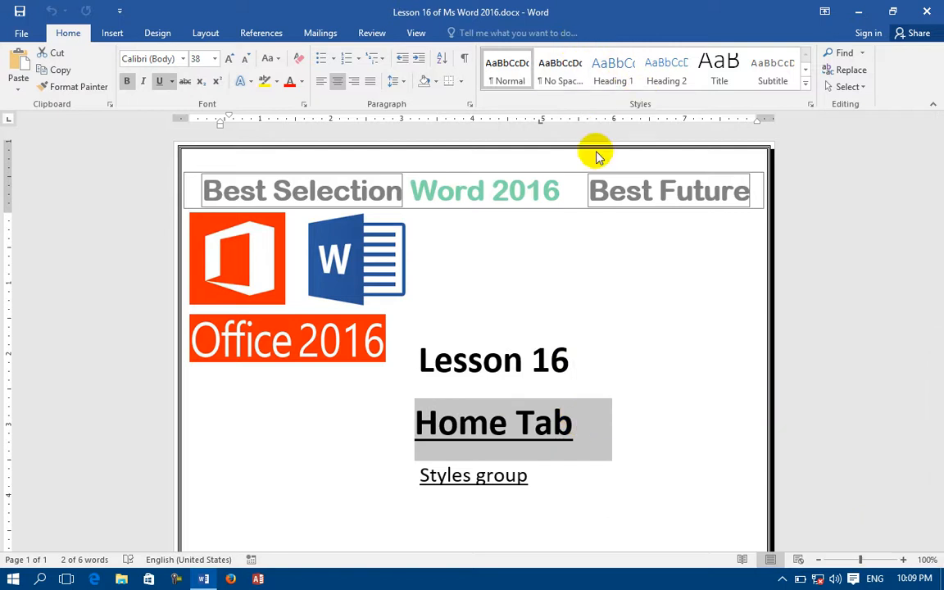
{"action": "left_click_drag", "start_coordinate": [420, 477], "coordinate": [540, 478]}
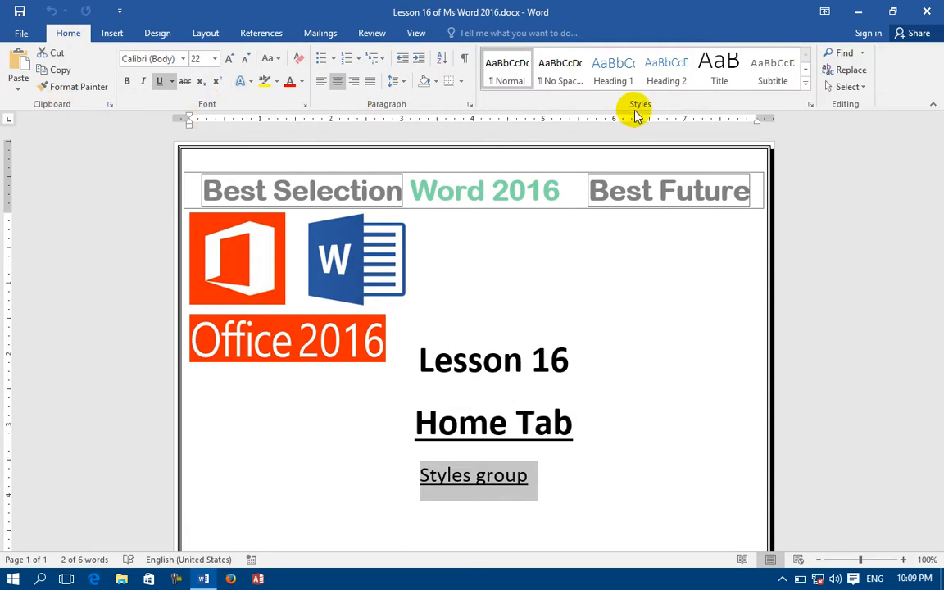
{"action": "left_click", "coordinate": [631, 474]}
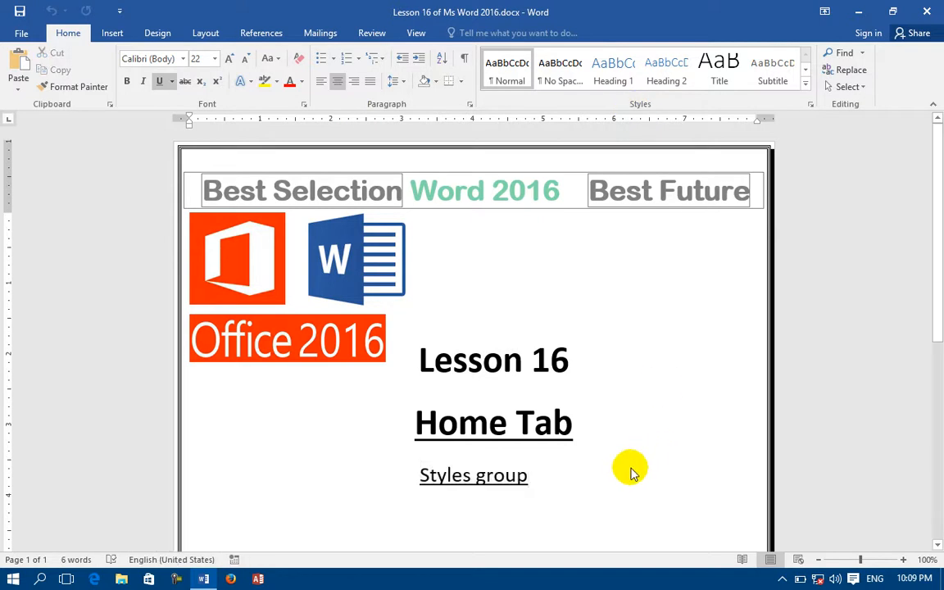
Step: Create a new blank document and generate sample paragraphs in it with =rand()
{"action": "key", "text": "ctrl+w"}
{"action": "key", "text": "ctrl+n"}
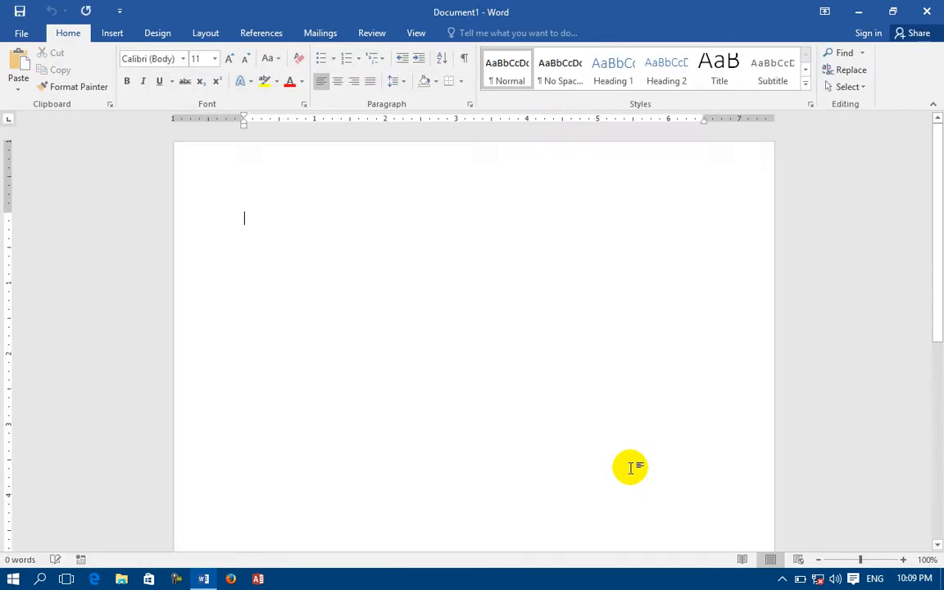
{"action": "type", "text": "=rand()"}
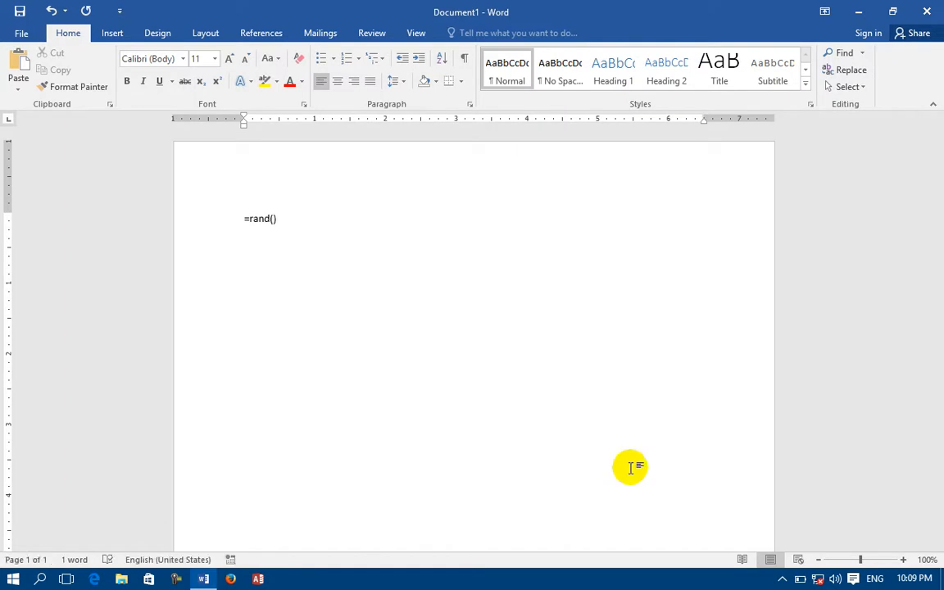
{"action": "key", "text": "Return"}
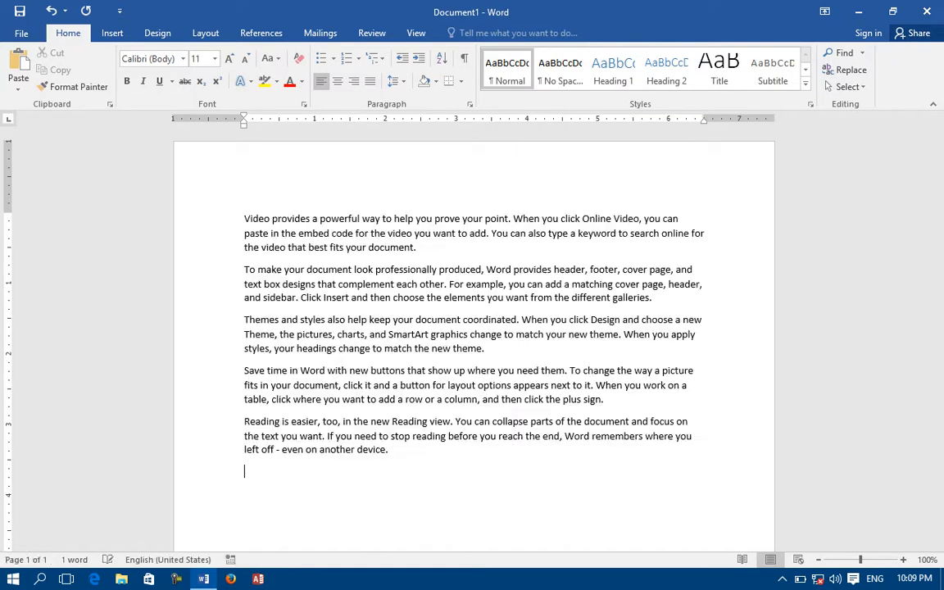
Step: Repeat the sample text insertion until the document is three pages long, and return to its beginning
{"action": "key", "text": "F4"}
{"action": "key", "text": "F4"}
{"action": "key", "text": "F4"}
{"action": "key", "text": "F4"}
{"action": "key", "text": "F4"}
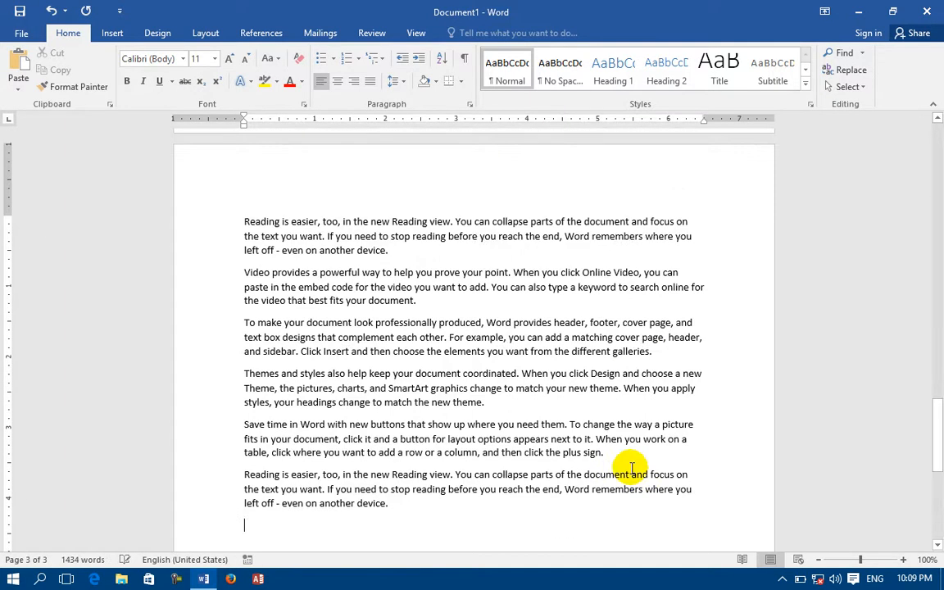
{"action": "scroll", "coordinate": [604, 406], "scroll_direction": "up", "scroll_amount": 1}
{"action": "scroll", "coordinate": [604, 406], "scroll_direction": "up", "scroll_amount": 20}
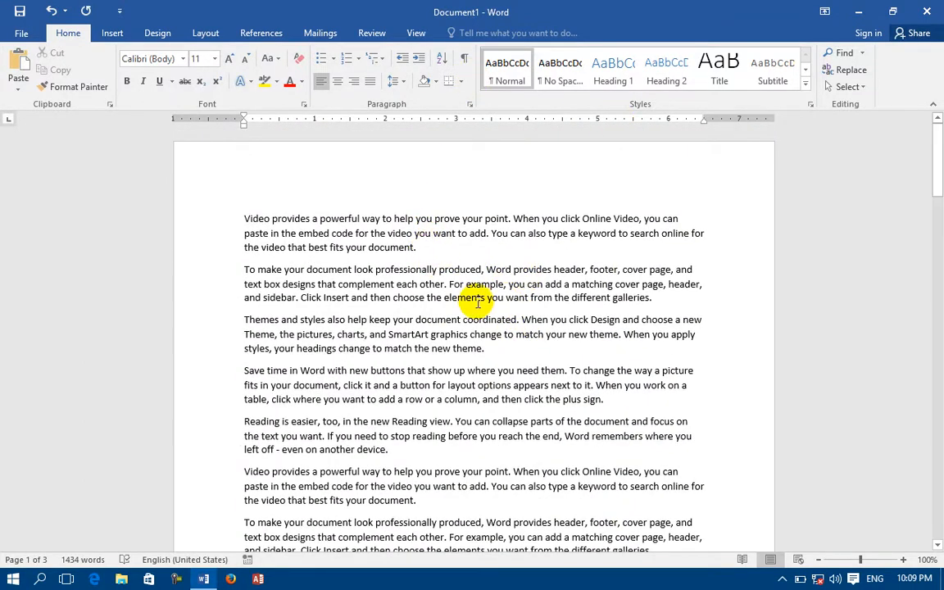
Step: Apply the No Spacing style to the first two paragraphs, trying the Normal style on them for comparison
{"action": "left_click_drag", "start_coordinate": [688, 303], "coordinate": [147, 205]}
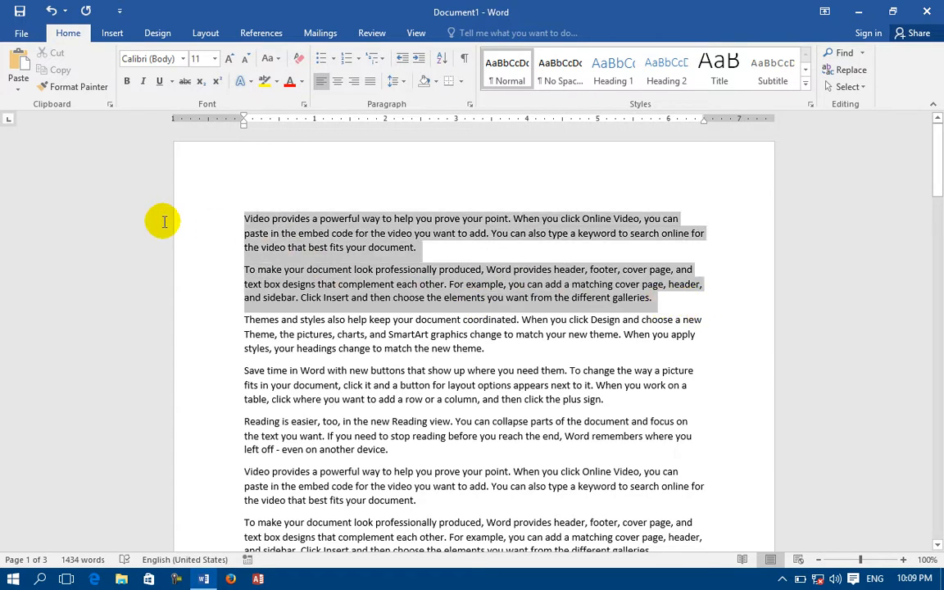
{"action": "left_click", "coordinate": [558, 69]}
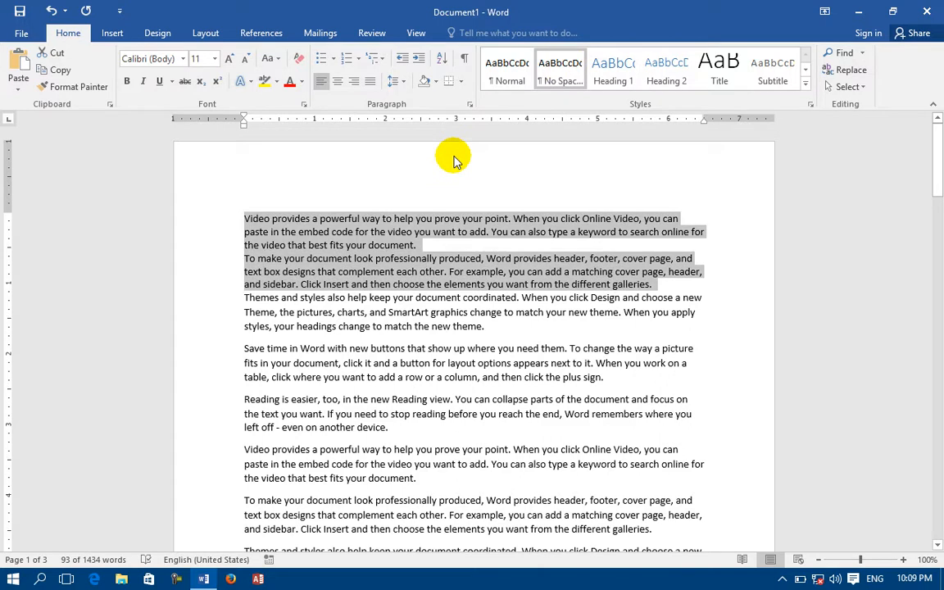
{"action": "left_click", "coordinate": [509, 67]}
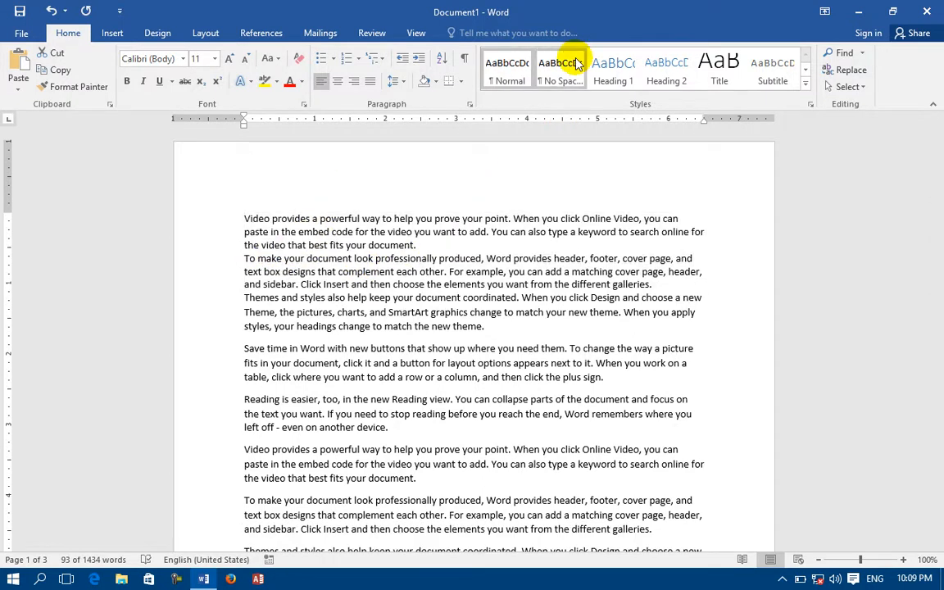
{"action": "left_click", "coordinate": [574, 64]}
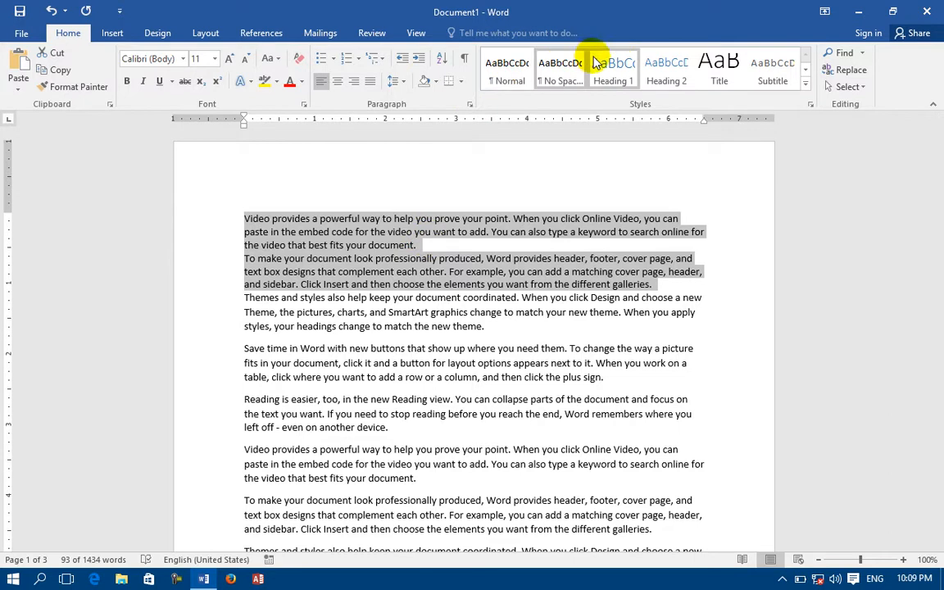
Step: Insert a new line above the first paragraph containing the text CPU
{"action": "left_click", "coordinate": [245, 216]}
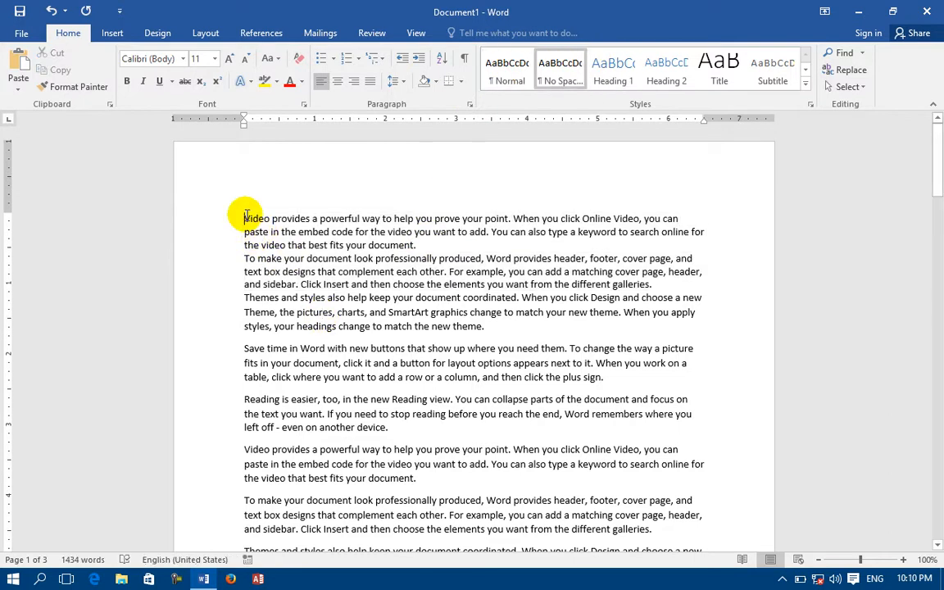
{"action": "key", "text": "Return"}
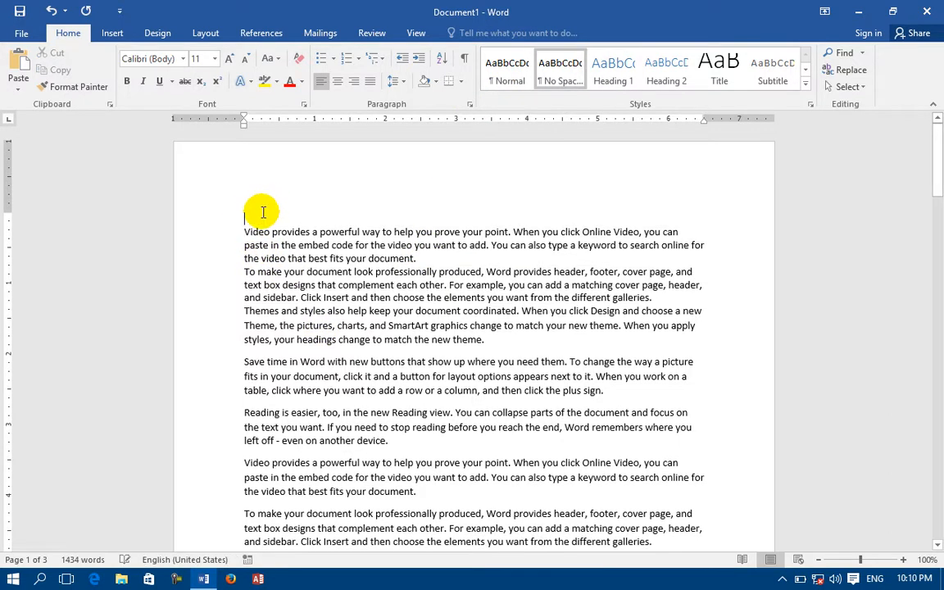
{"action": "type", "text": "PCU"}
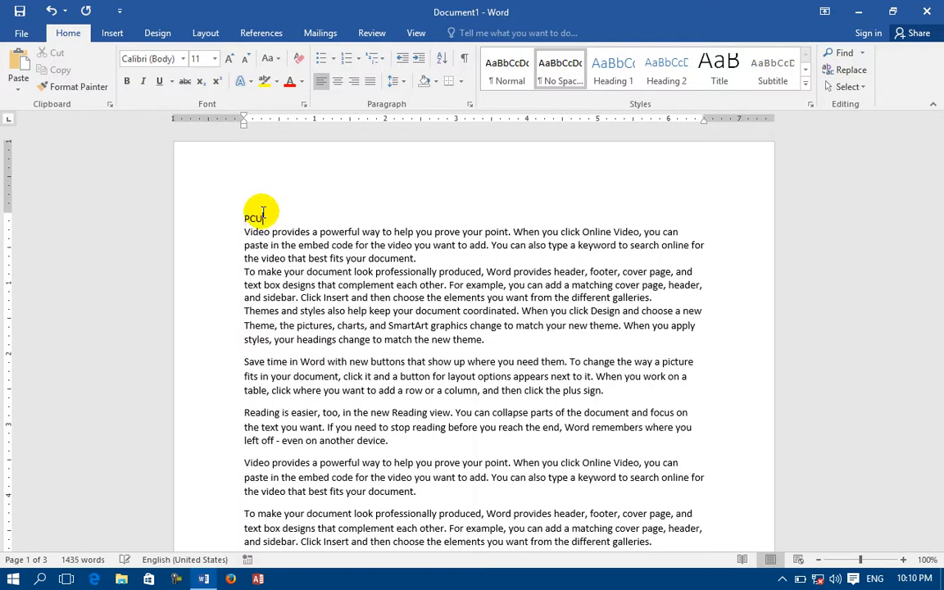
{"action": "type", "text": "CPU"}
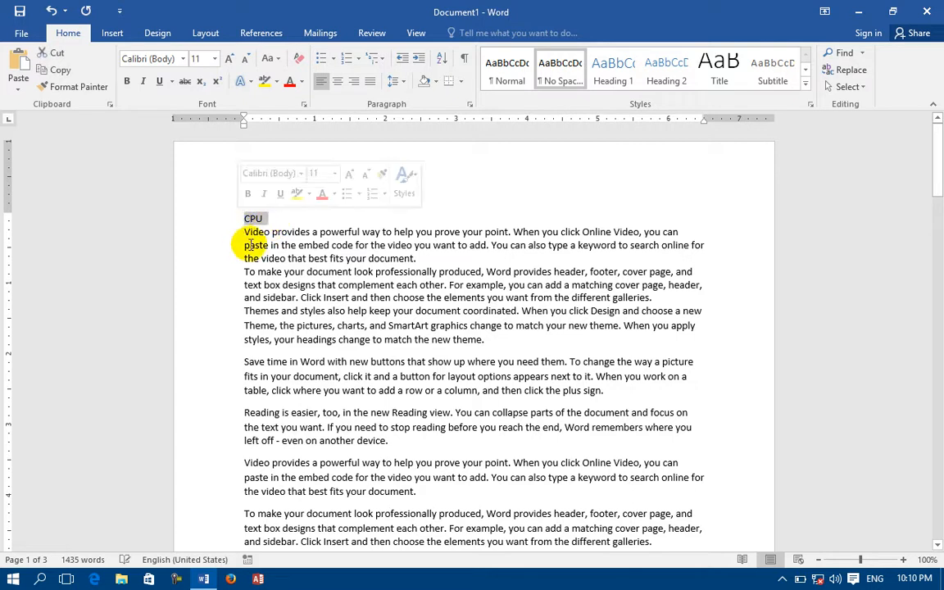
Step: Apply the Heading 1 style to the CPU line at the start of the document
{"action": "left_click_drag", "start_coordinate": [244, 245], "coordinate": [316, 255]}
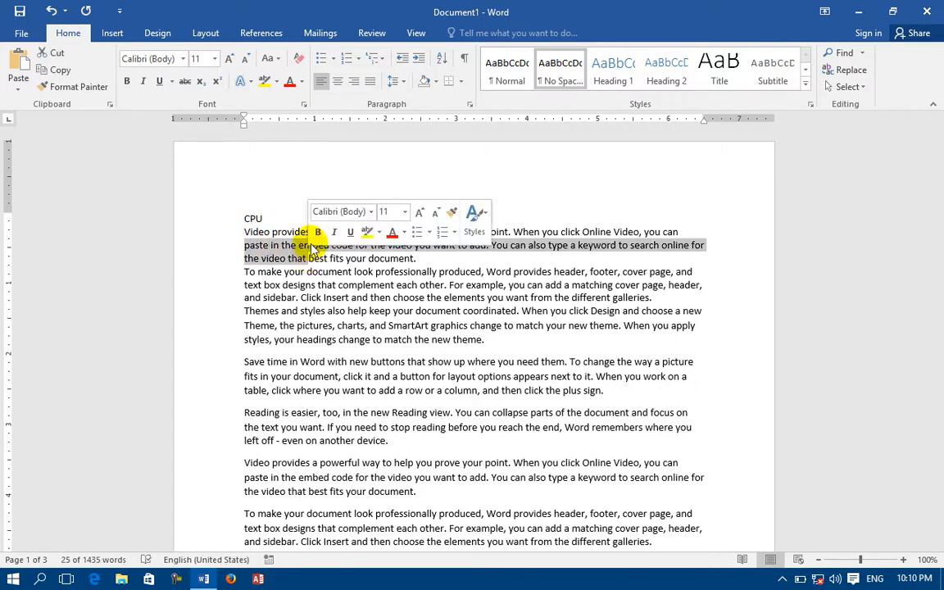
{"action": "double_click", "coordinate": [242, 218]}
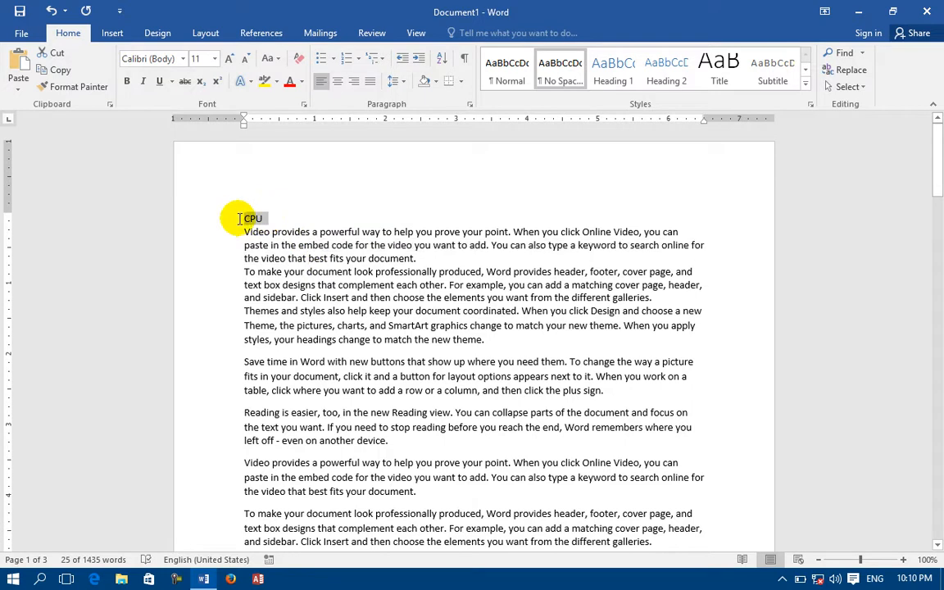
{"action": "left_click", "coordinate": [608, 66]}
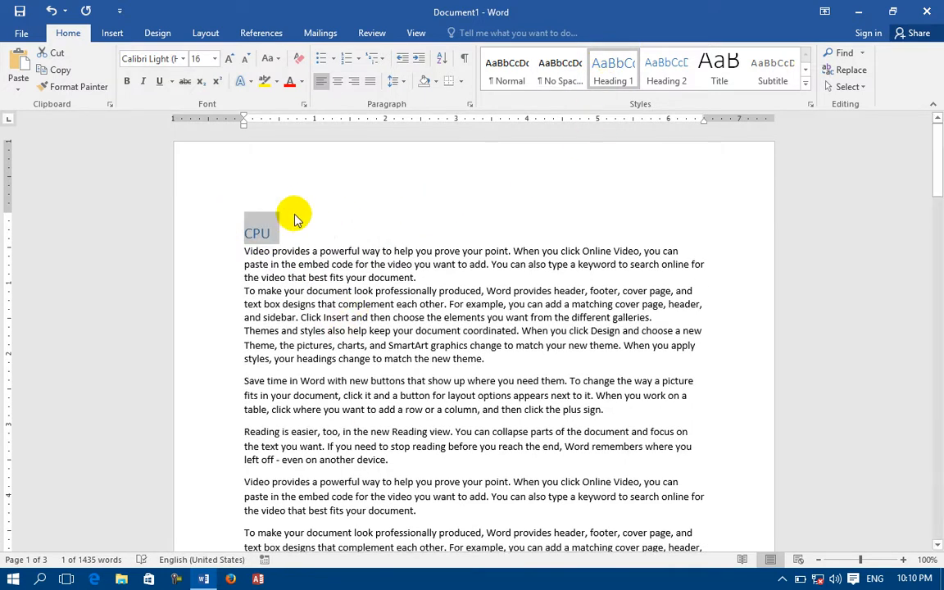
{"action": "left_click", "coordinate": [264, 233]}
{"action": "left_click", "coordinate": [238, 232]}
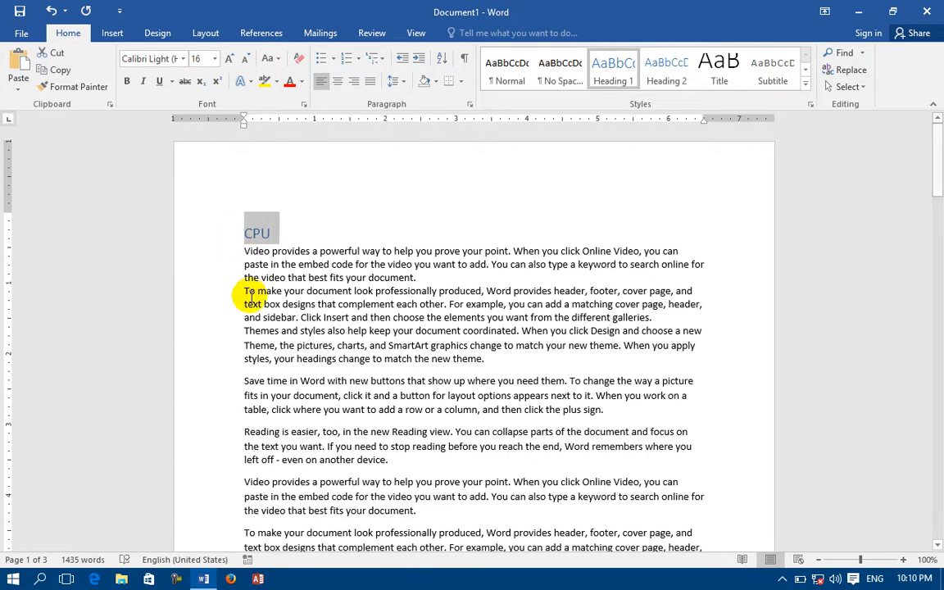
{"action": "left_click_drag", "start_coordinate": [244, 251], "coordinate": [417, 332]}
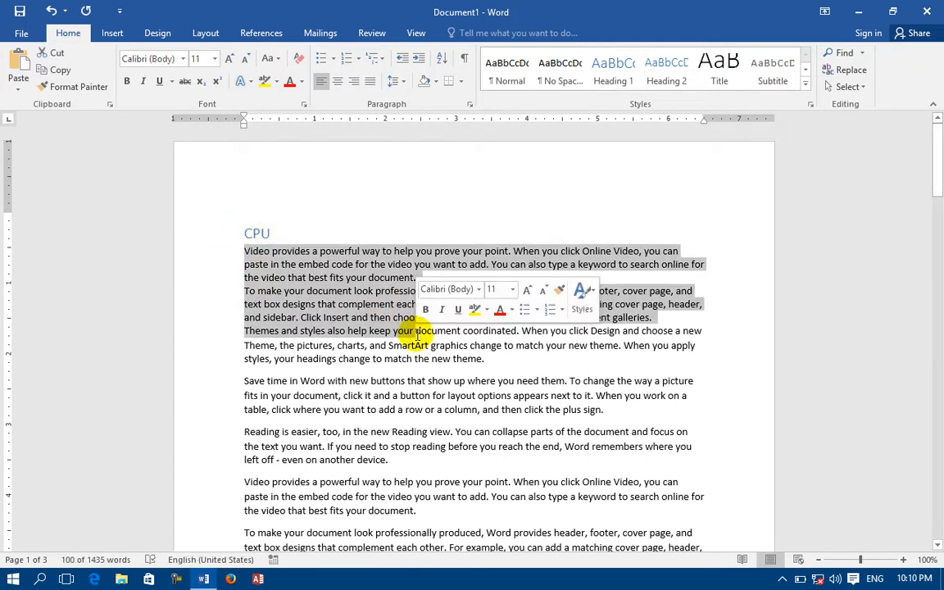
{"action": "left_click", "coordinate": [262, 233]}
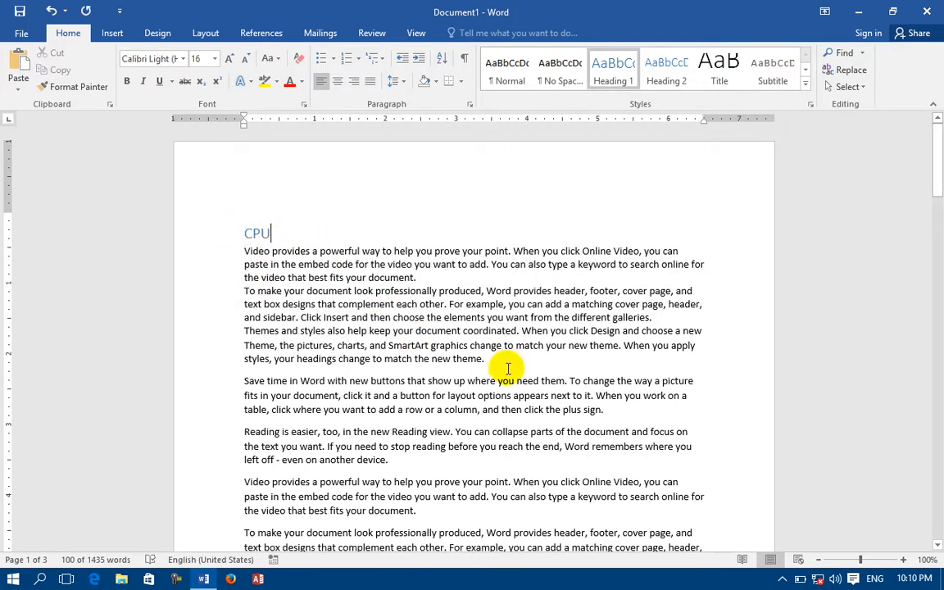
Step: Add a line reading Mouse after the paragraph about themes and styles, and apply the Heading 2 style to it
{"action": "left_click", "coordinate": [494, 356]}
{"action": "key", "text": "Return"}
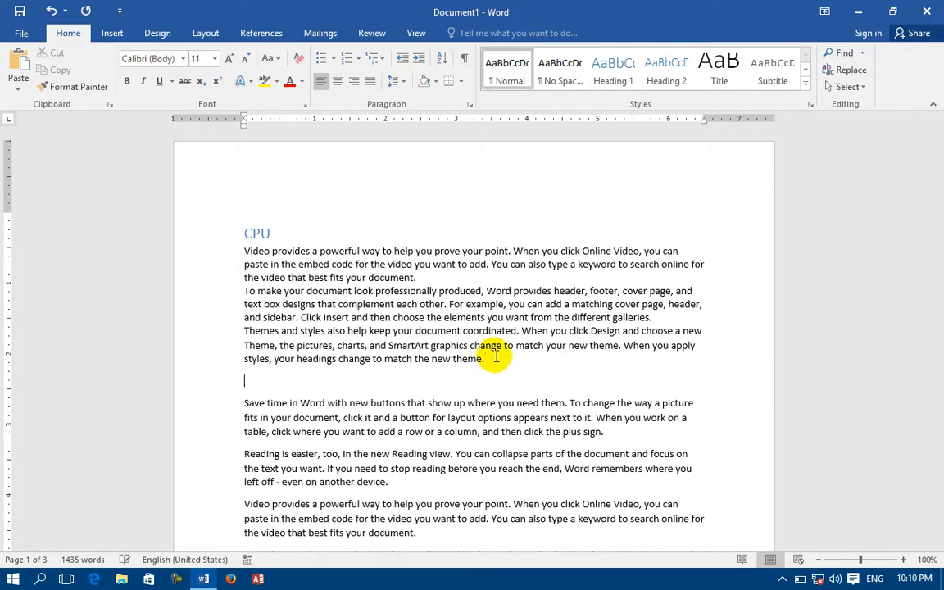
{"action": "type", "text": "MOus"}
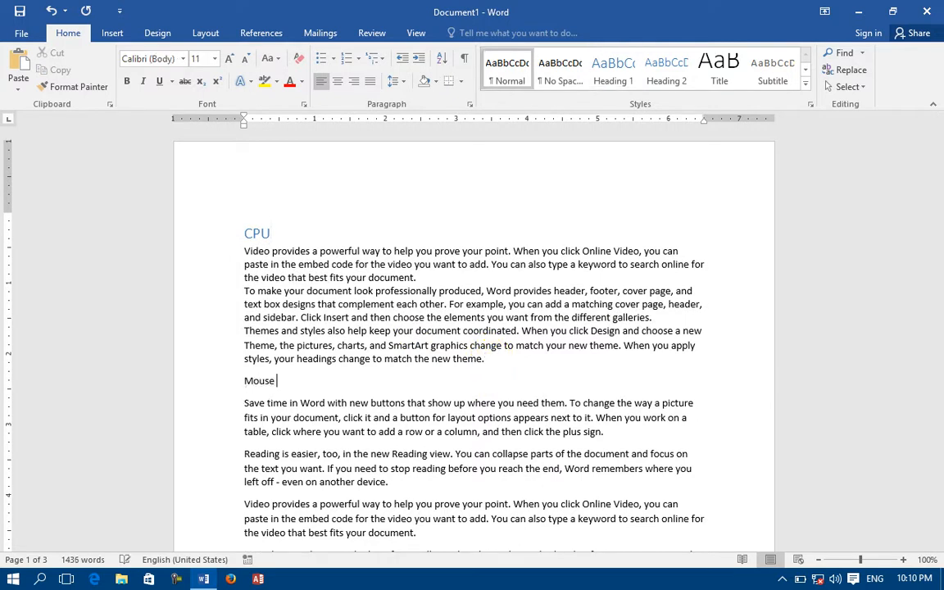
{"action": "type", "text": "e"}
{"action": "left_click", "coordinate": [232, 381]}
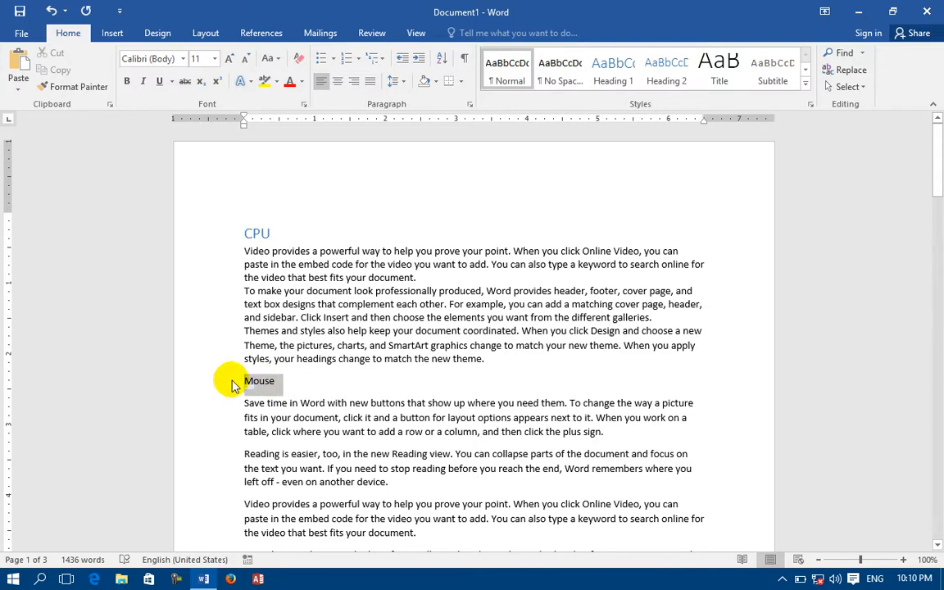
{"action": "left_click", "coordinate": [668, 79]}
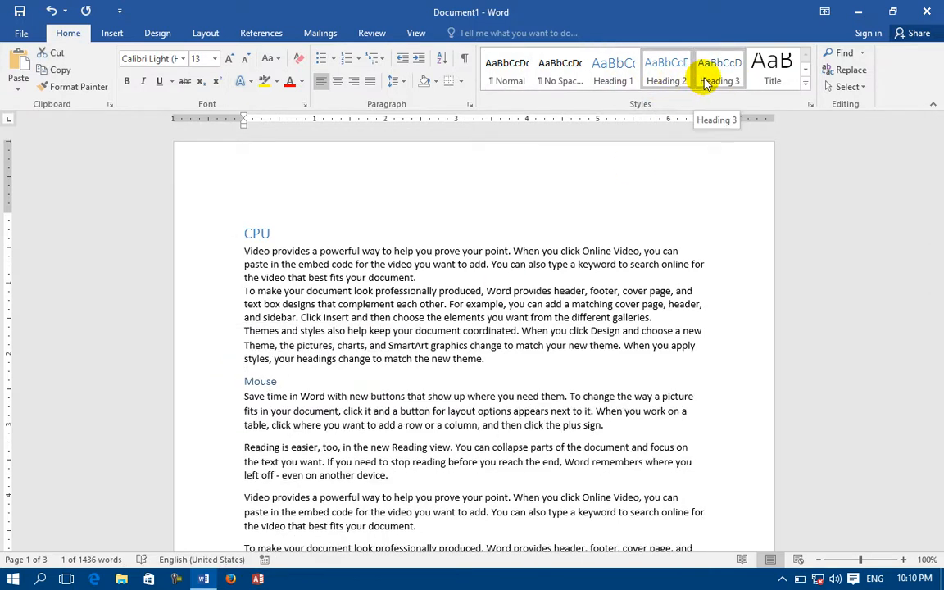
Step: Add a line reading LCD after the paragraph beginning "Save time in Word", and apply the Heading 3 style to it
{"action": "left_click", "coordinate": [636, 436]}
{"action": "key", "text": "Return"}
{"action": "type", "text": "LCD"}
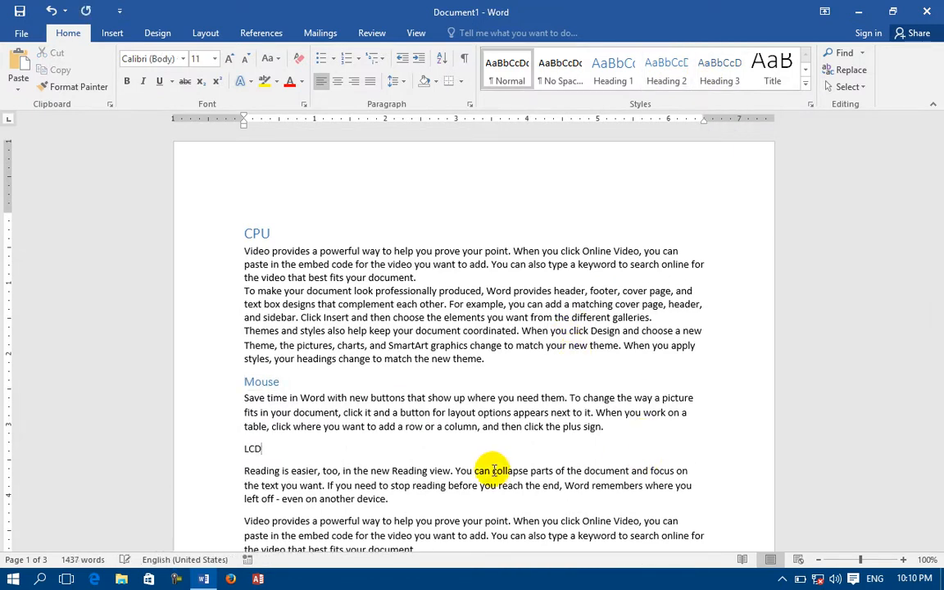
{"action": "left_click", "coordinate": [226, 447]}
{"action": "left_click", "coordinate": [718, 82]}
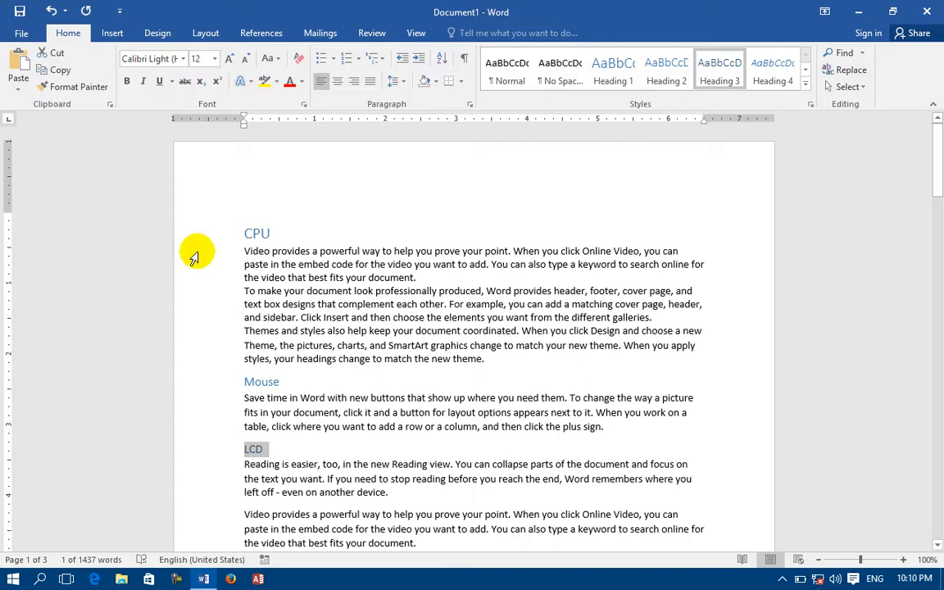
Step: Enlarge the CPU heading to 36 pt and center it on the page
{"action": "left_click", "coordinate": [236, 229]}
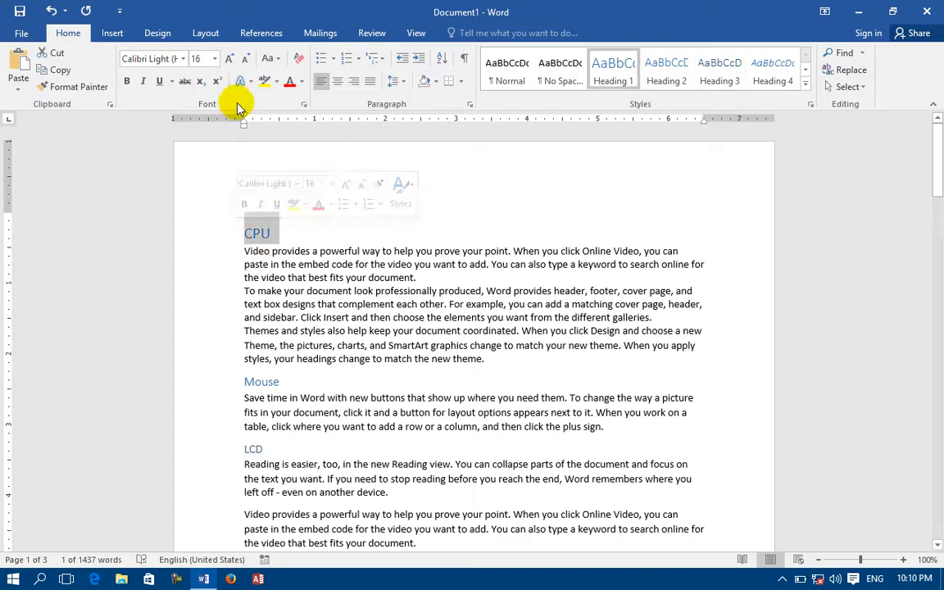
{"action": "left_click", "coordinate": [230, 60]}
{"action": "left_click", "coordinate": [229, 59]}
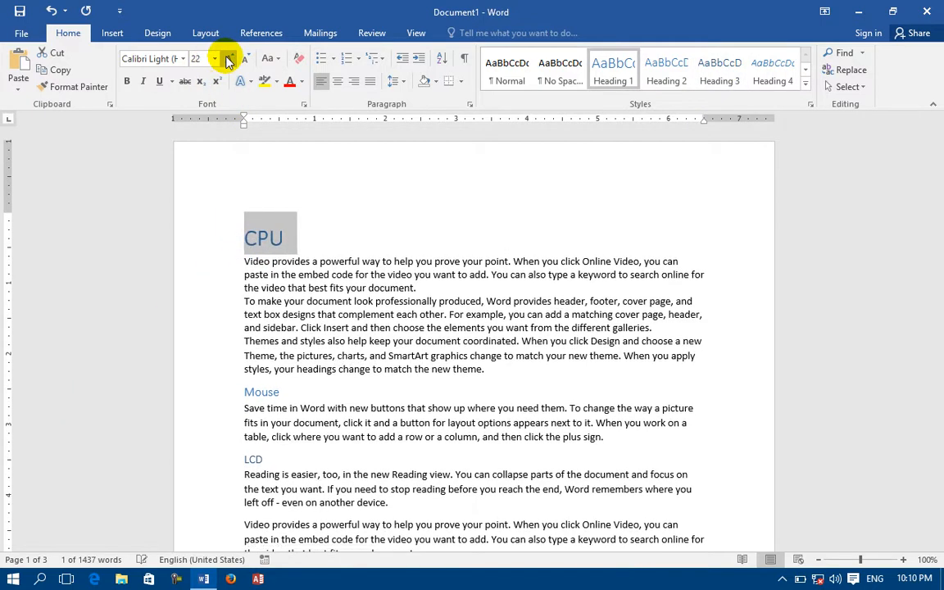
{"action": "left_click", "coordinate": [230, 60]}
{"action": "left_click", "coordinate": [229, 60]}
{"action": "left_click", "coordinate": [230, 60]}
{"action": "left_click", "coordinate": [229, 60]}
{"action": "left_click", "coordinate": [229, 60]}
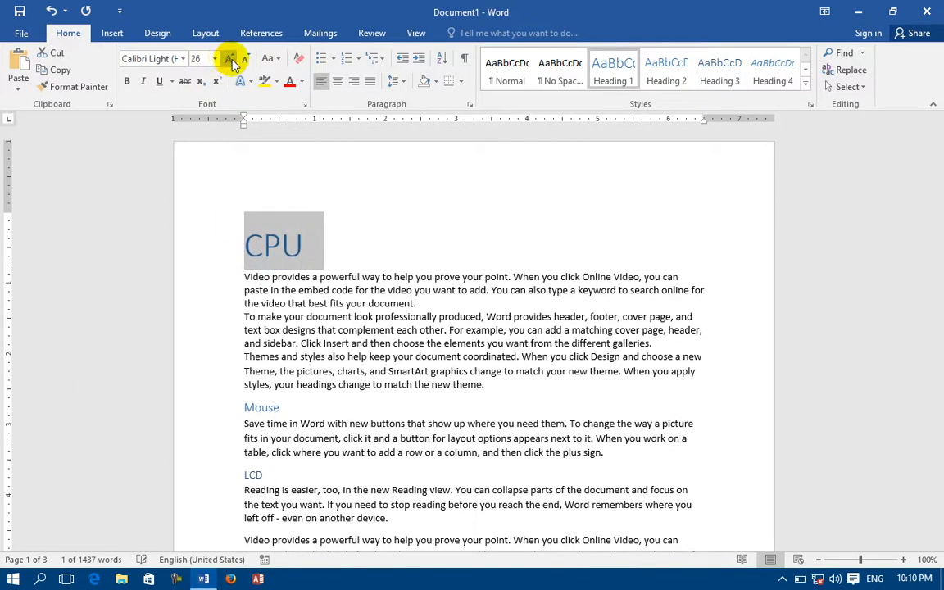
{"action": "left_click", "coordinate": [337, 84]}
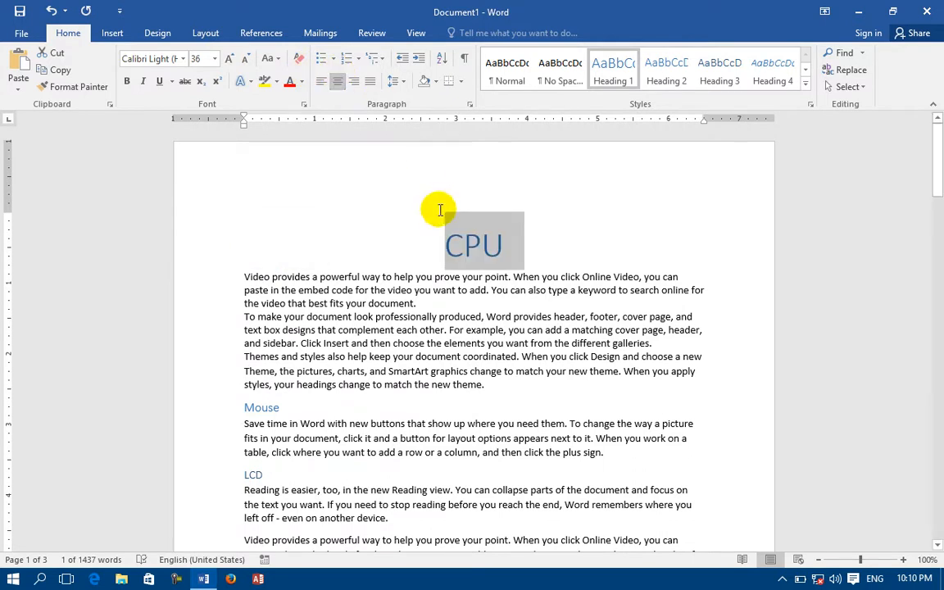
{"action": "left_click", "coordinate": [464, 254]}
{"action": "left_click_drag", "start_coordinate": [442, 251], "coordinate": [518, 240]}
{"action": "left_click_drag", "start_coordinate": [244, 276], "coordinate": [465, 371]}
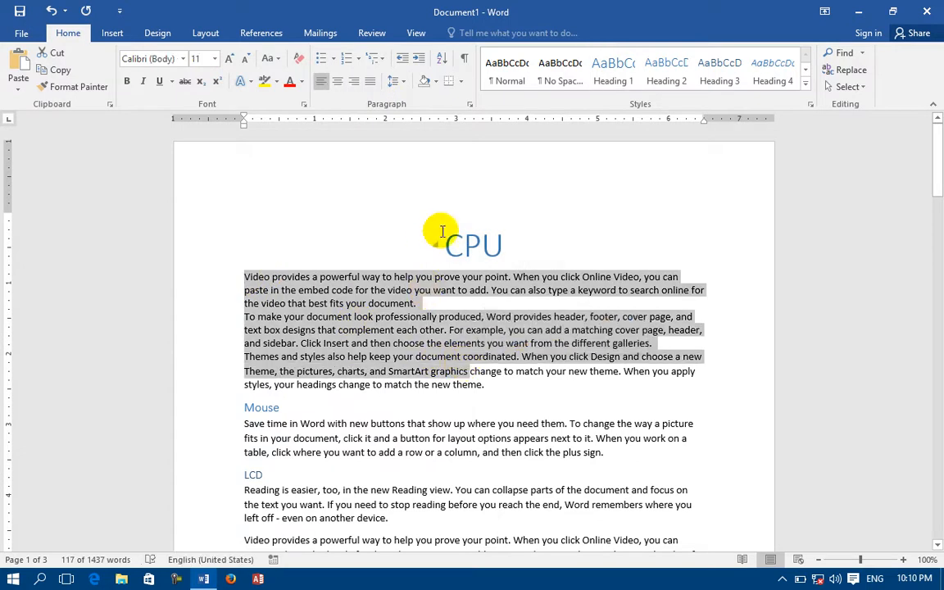
{"action": "left_click", "coordinate": [399, 303]}
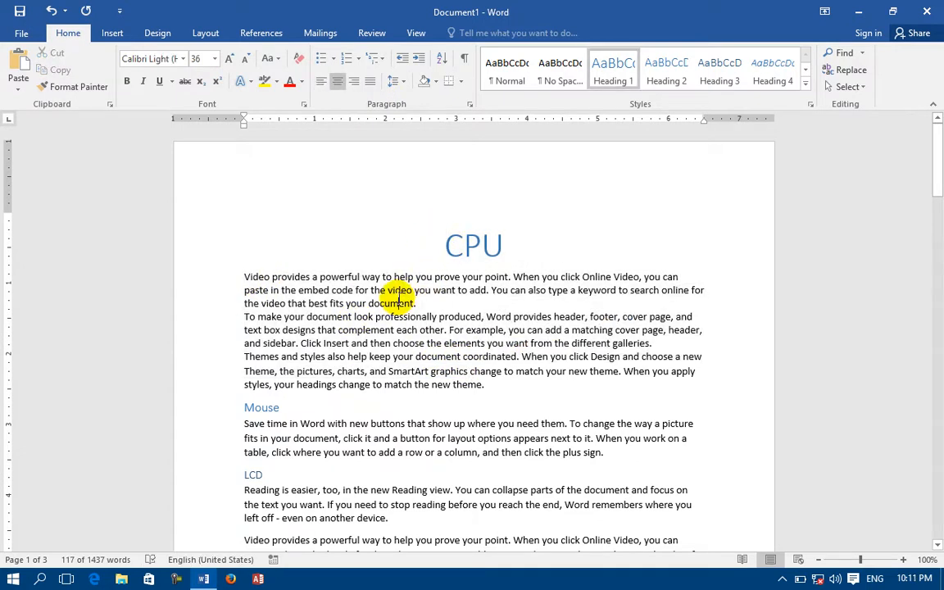
{"action": "left_click", "coordinate": [473, 244]}
{"action": "left_click", "coordinate": [448, 302]}
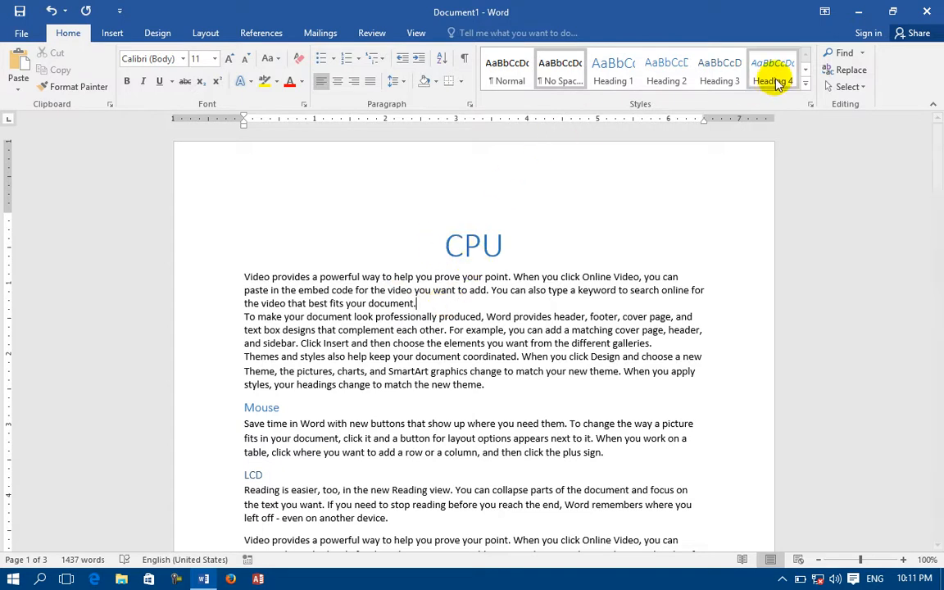
Step: Apply the Intense Quote style to the CPU heading at the start of the document
{"action": "left_click_drag", "start_coordinate": [447, 245], "coordinate": [503, 251]}
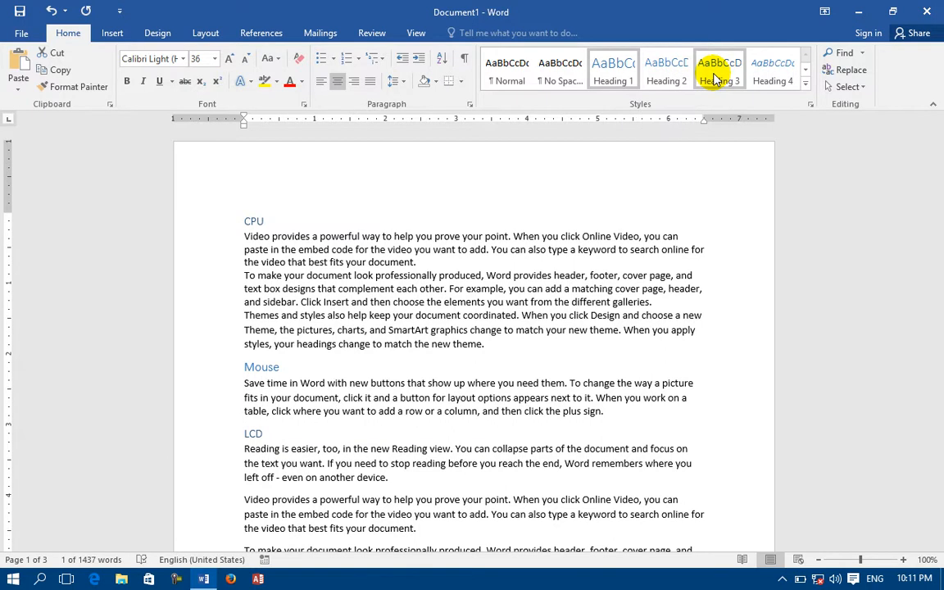
{"action": "left_click", "coordinate": [805, 83]}
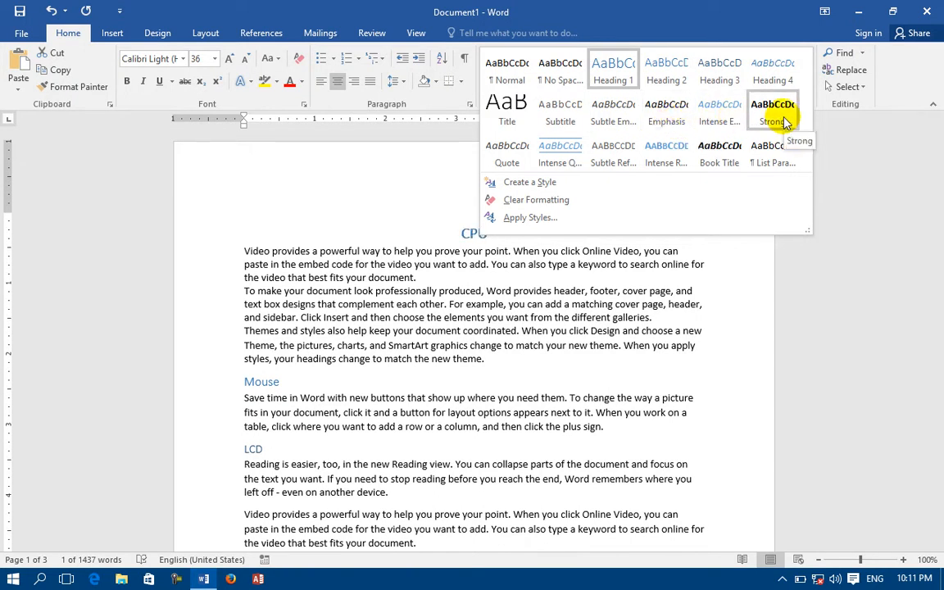
{"action": "left_click", "coordinate": [559, 158]}
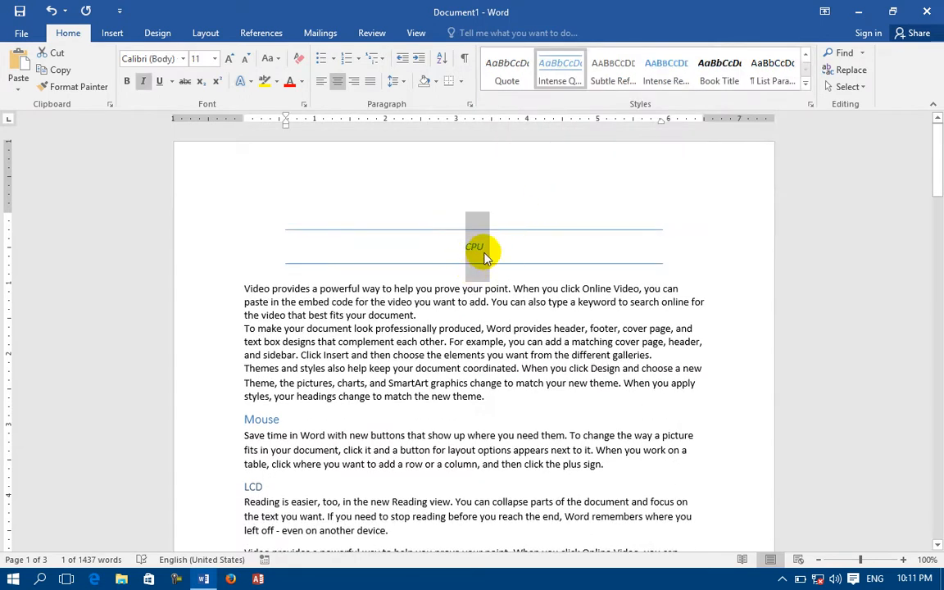
Step: Enlarge the CPU heading to 24 pt, make it bold and remove its italics
{"action": "left_click", "coordinate": [230, 61]}
{"action": "left_click", "coordinate": [230, 60]}
{"action": "left_click", "coordinate": [229, 60]}
{"action": "left_click", "coordinate": [229, 61]}
{"action": "left_click", "coordinate": [230, 61]}
{"action": "left_click", "coordinate": [230, 61]}
{"action": "left_click", "coordinate": [229, 61]}
{"action": "left_click", "coordinate": [131, 81]}
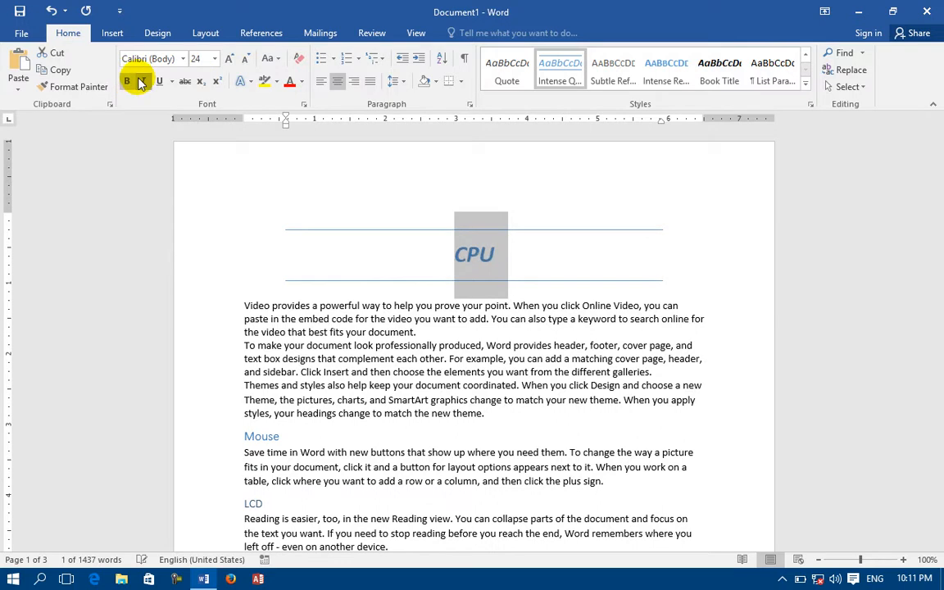
{"action": "left_click", "coordinate": [141, 81]}
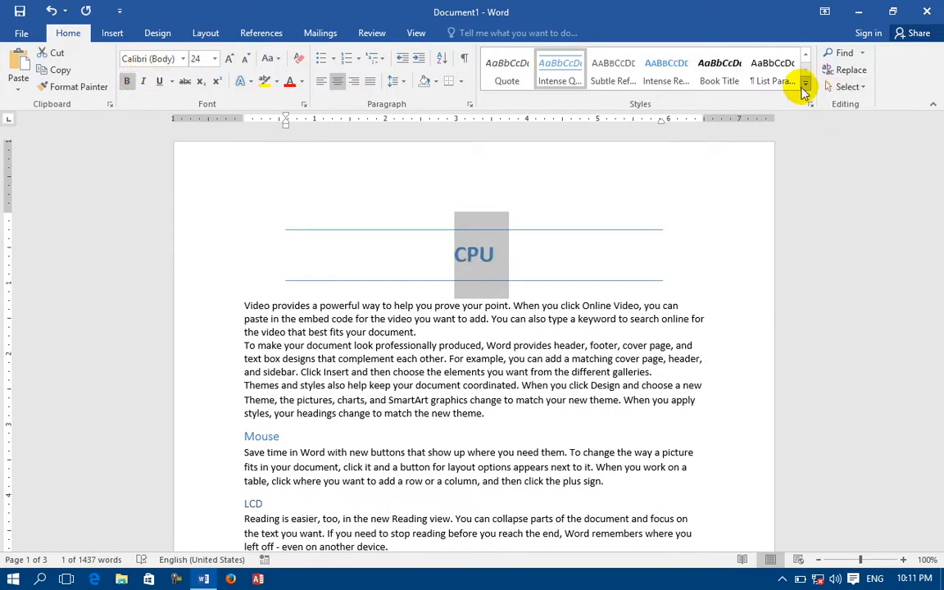
Step: Reapply the Intense Quote style to the CPU heading to discard its manual font formatting
{"action": "left_click", "coordinate": [806, 87]}
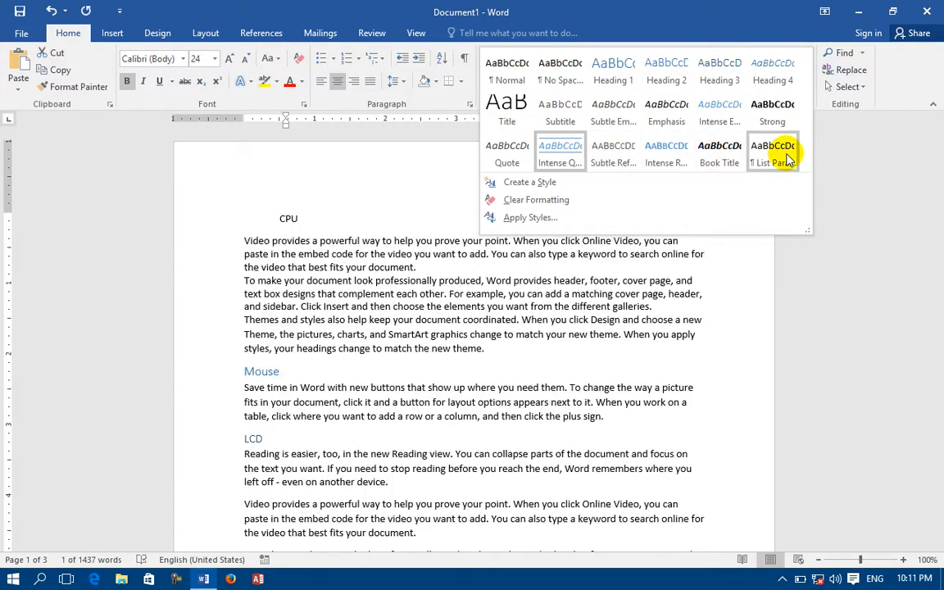
{"action": "left_click", "coordinate": [560, 152]}
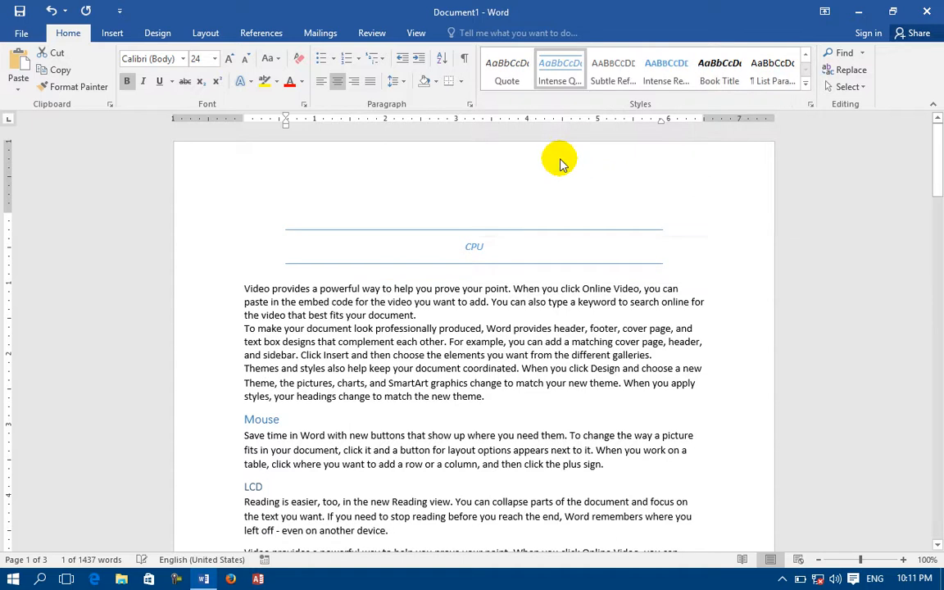
{"action": "left_click", "coordinate": [806, 83]}
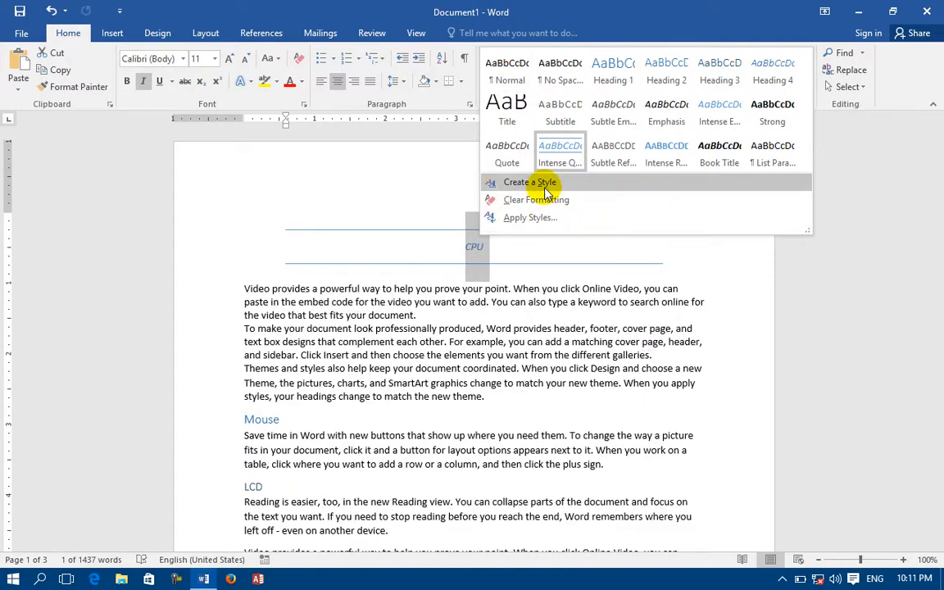
{"action": "left_click", "coordinate": [409, 175]}
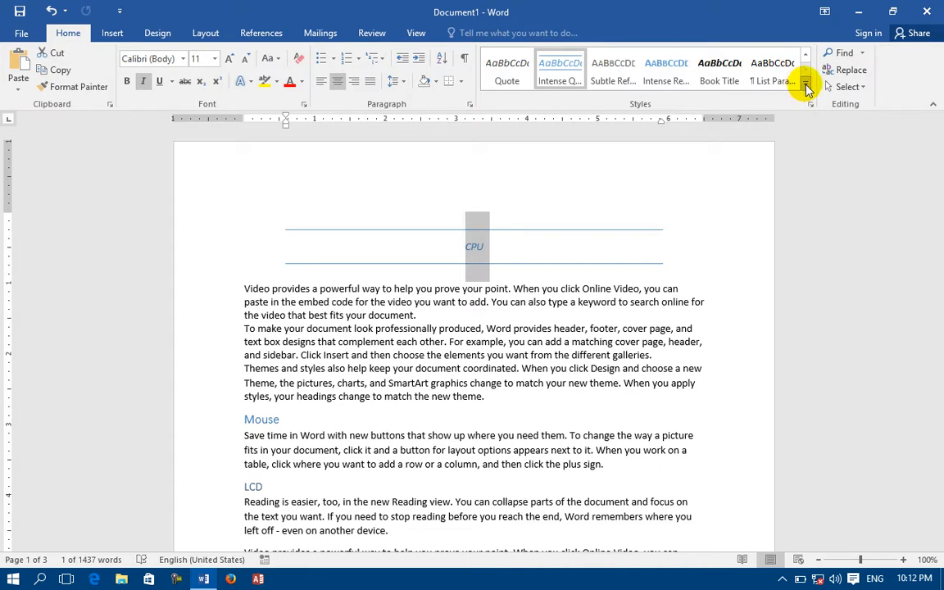
Step: Start a new style from the CPU heading's formatting, name it "my style" and open its detailed settings
{"action": "left_click", "coordinate": [808, 89]}
{"action": "left_click", "coordinate": [484, 181]}
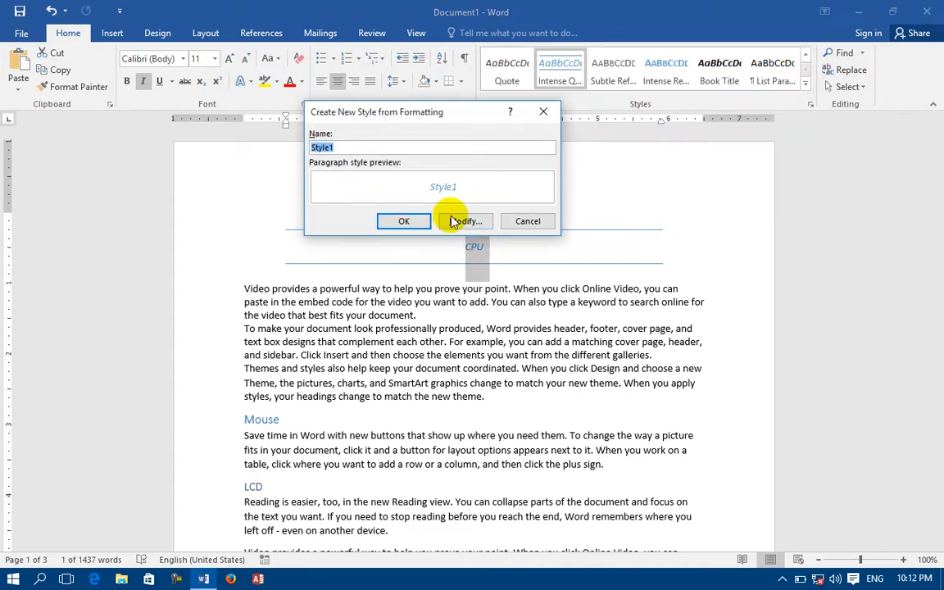
{"action": "type", "text": "ny"}
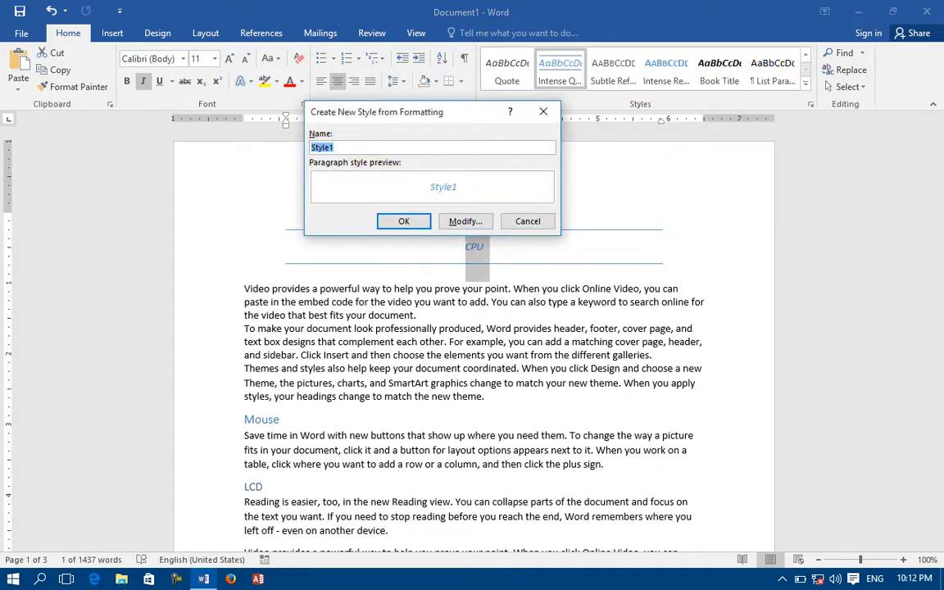
{"action": "key", "text": "BackSpace"}
{"action": "key", "text": "BackSpace"}
{"action": "type", "text": "my s"}
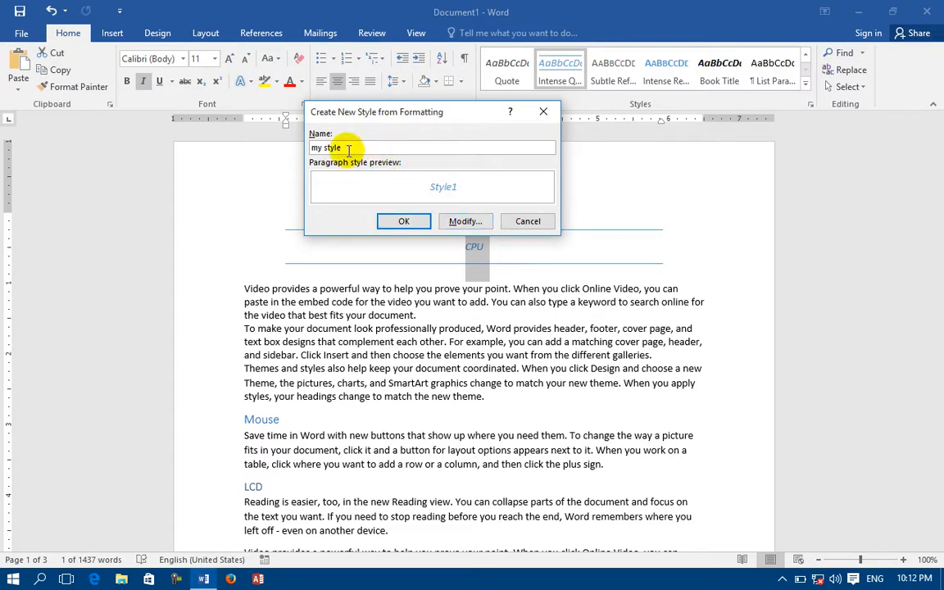
{"action": "left_click_drag", "start_coordinate": [343, 147], "coordinate": [295, 143]}
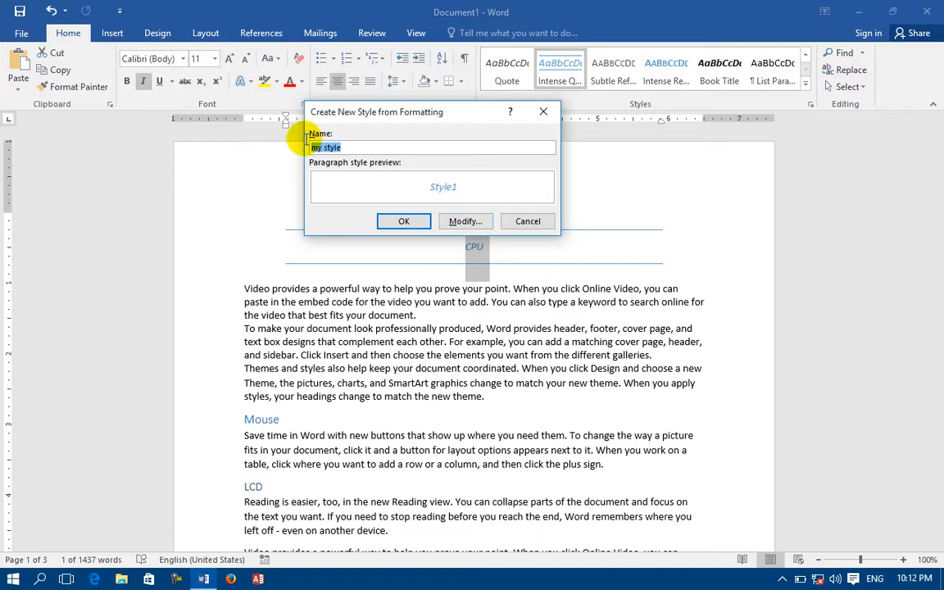
{"action": "left_click", "coordinate": [455, 220]}
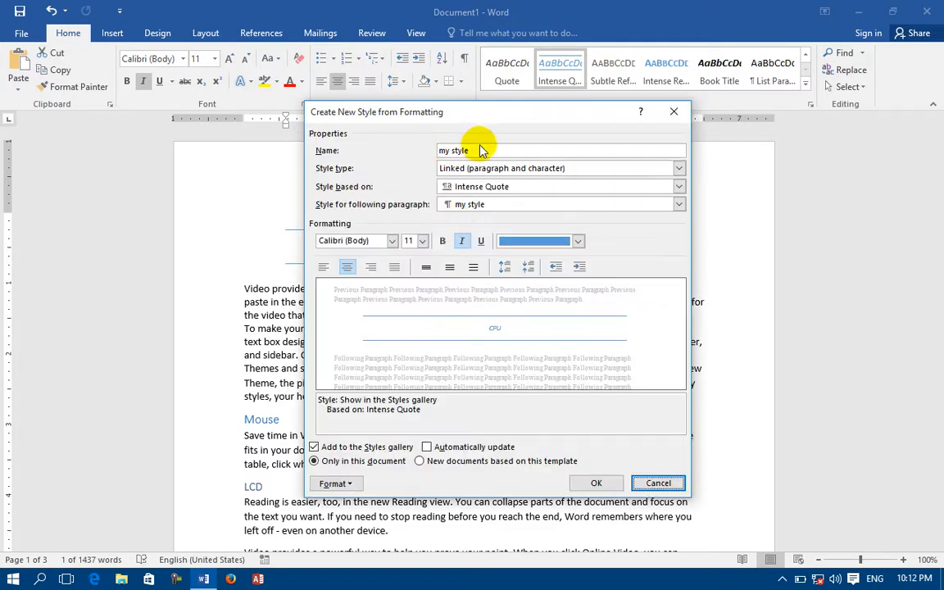
Step: Set the new style's type to Linked (paragraph and character), base it on Intense Quote and use Heading 1 for the following paragraph
{"action": "left_click", "coordinate": [550, 169]}
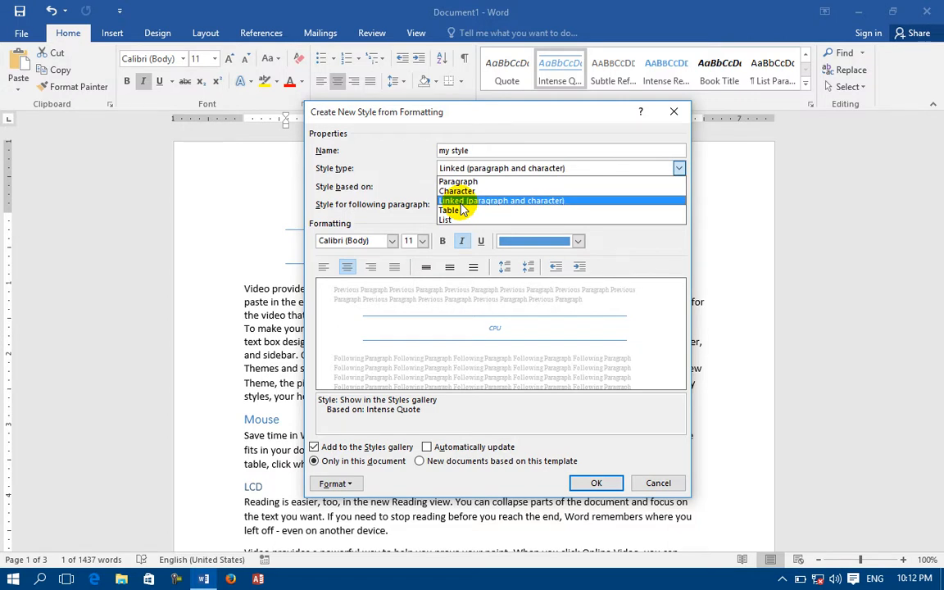
{"action": "left_click", "coordinate": [460, 203]}
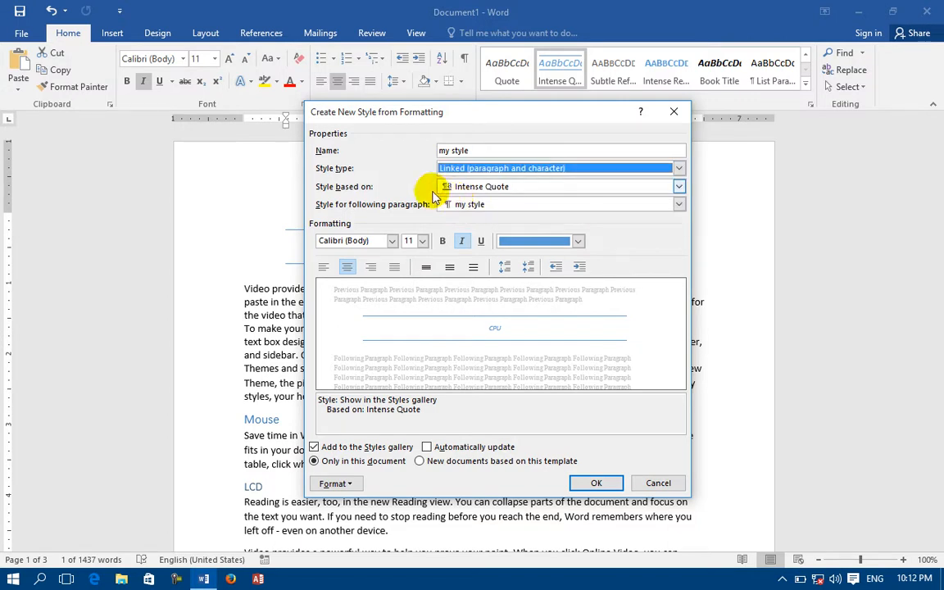
{"action": "left_click", "coordinate": [466, 187]}
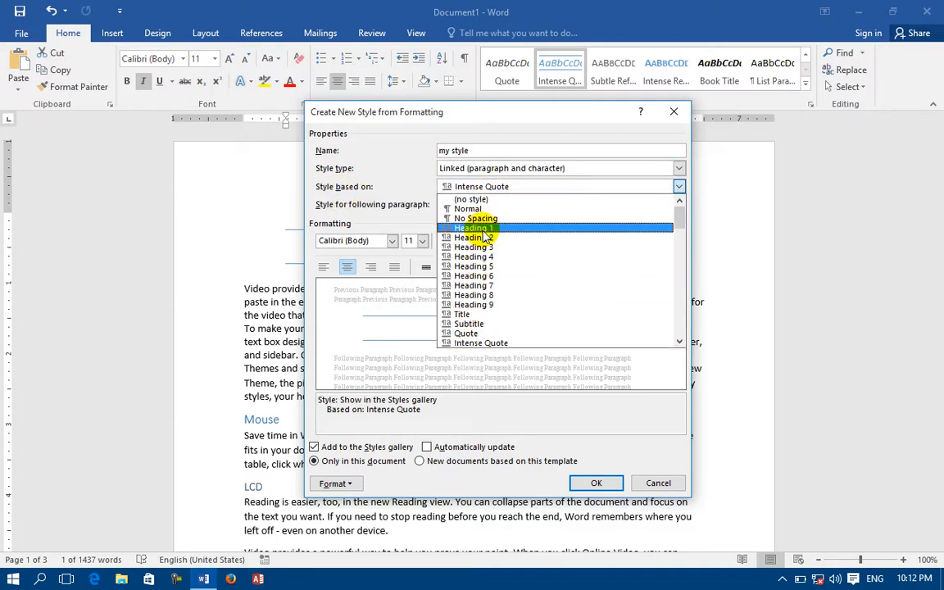
{"action": "left_click", "coordinate": [480, 343]}
{"action": "left_click", "coordinate": [452, 205]}
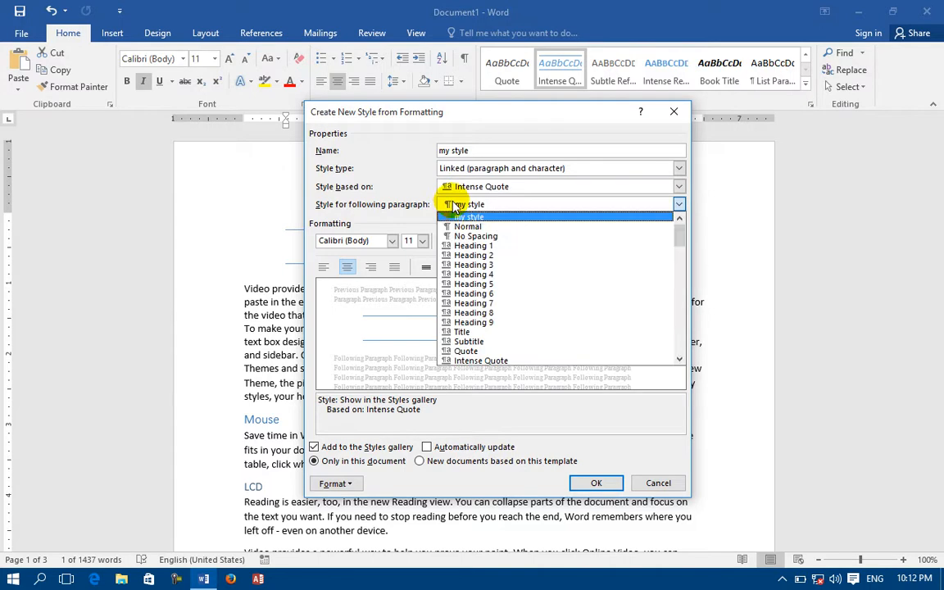
{"action": "left_click", "coordinate": [503, 247]}
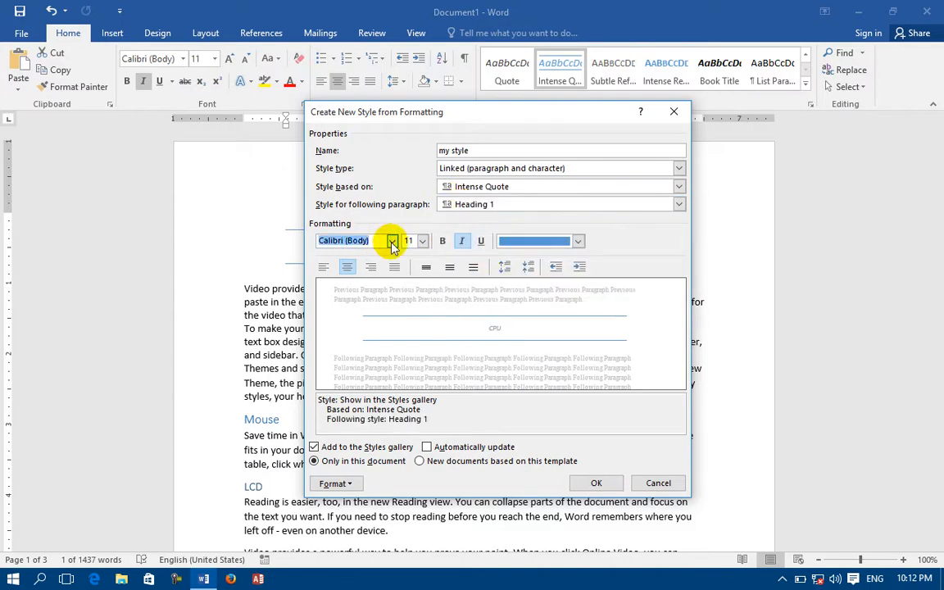
Step: Format the new style as Impact, 26 pt, bold, not italic and red, save it and apply it to the CPU heading
{"action": "left_click", "coordinate": [393, 241]}
{"action": "left_click", "coordinate": [354, 290]}
{"action": "left_click", "coordinate": [422, 241]}
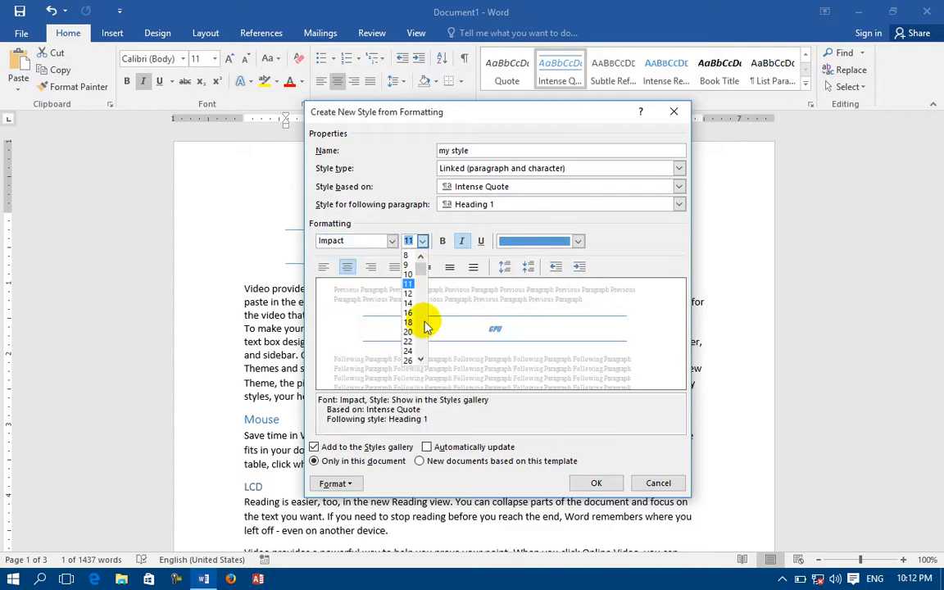
{"action": "left_click", "coordinate": [407, 360]}
{"action": "left_click", "coordinate": [443, 242]}
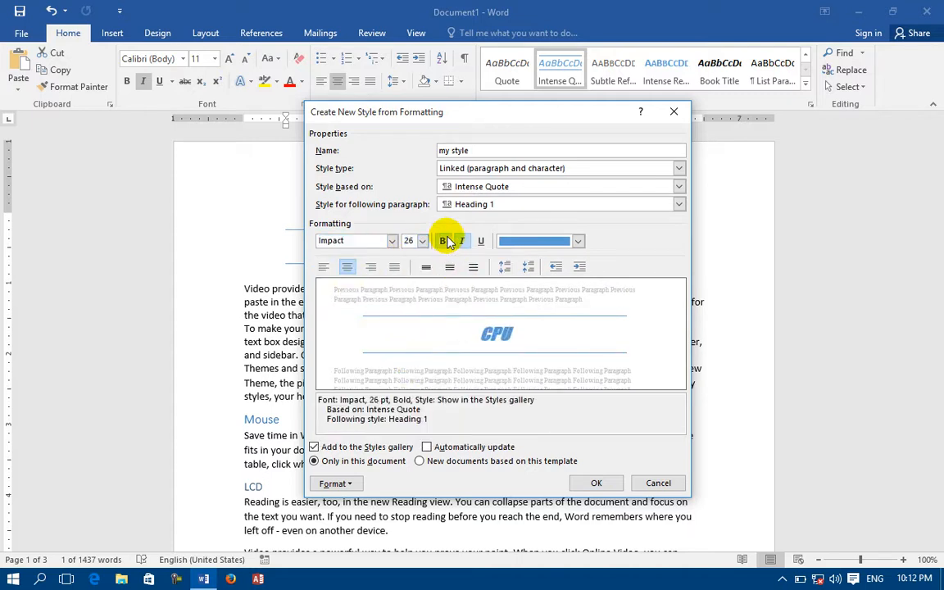
{"action": "left_click", "coordinate": [463, 243]}
{"action": "left_click", "coordinate": [512, 241]}
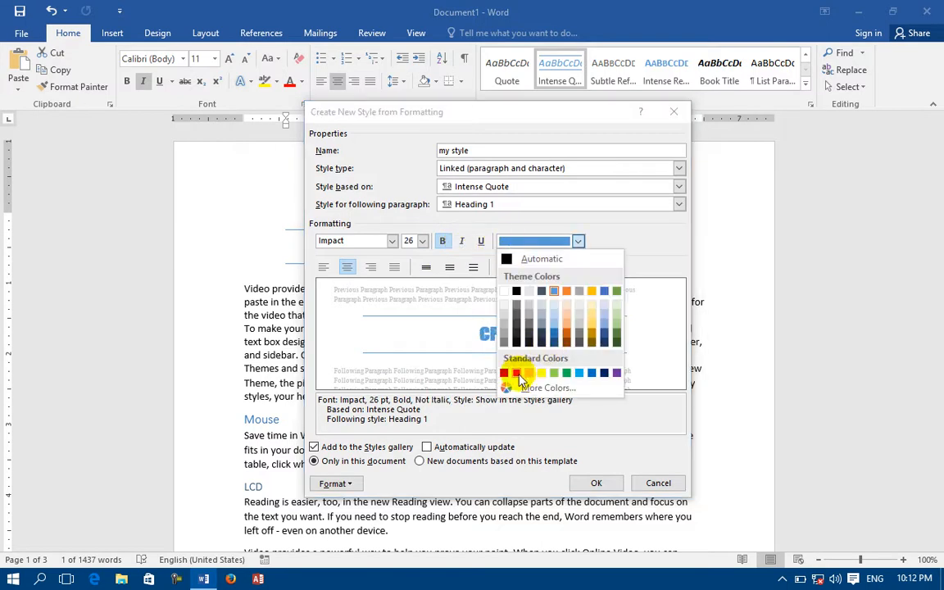
{"action": "left_click", "coordinate": [518, 374]}
{"action": "left_click", "coordinate": [600, 482]}
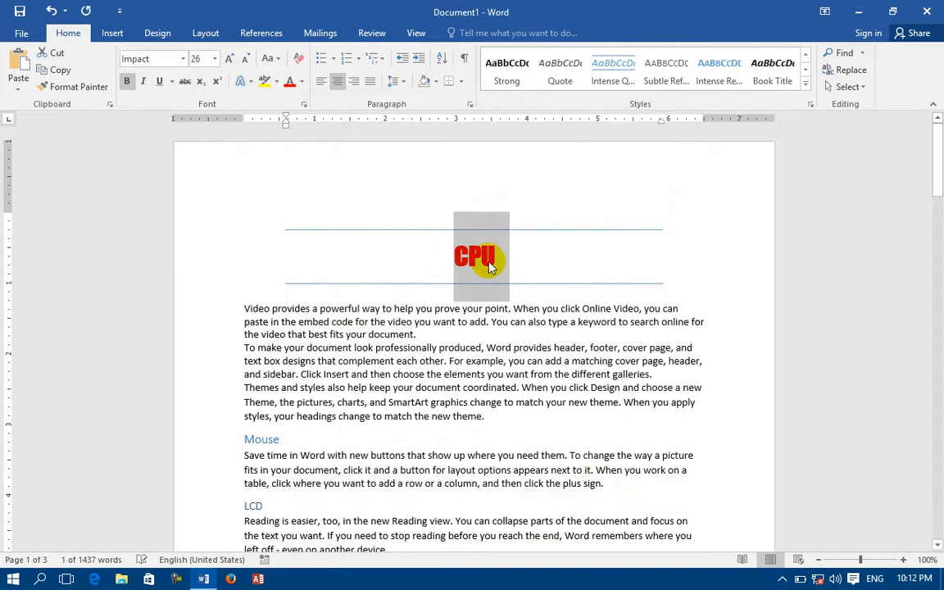
{"action": "left_click", "coordinate": [806, 83]}
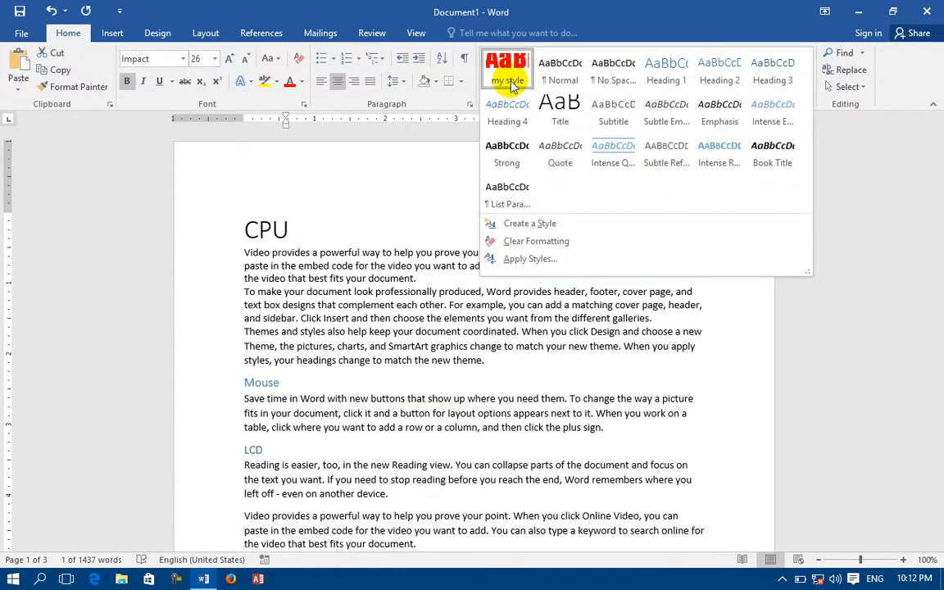
{"action": "left_click", "coordinate": [509, 82]}
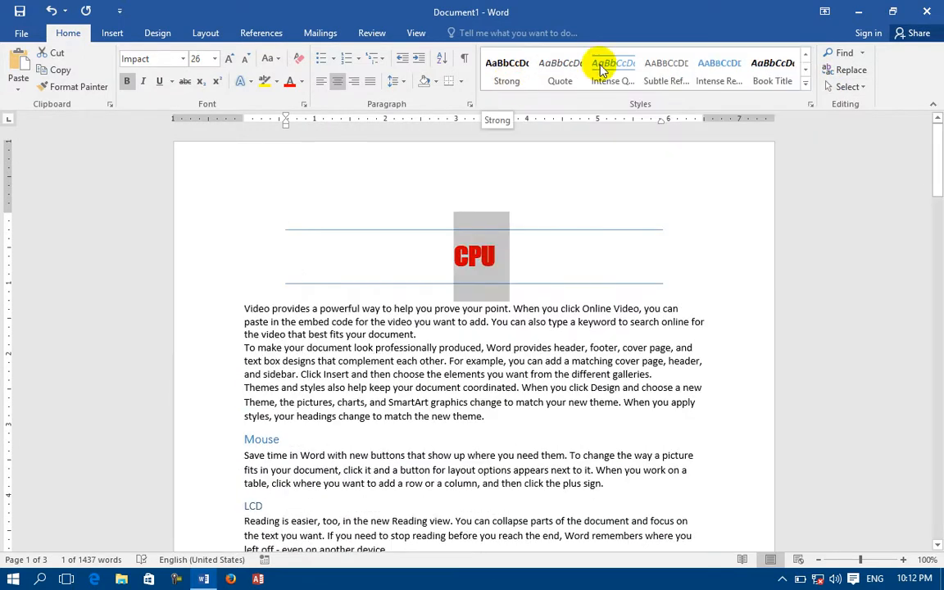
Step: Clear all formatting from the CPU heading
{"action": "left_click", "coordinate": [807, 82]}
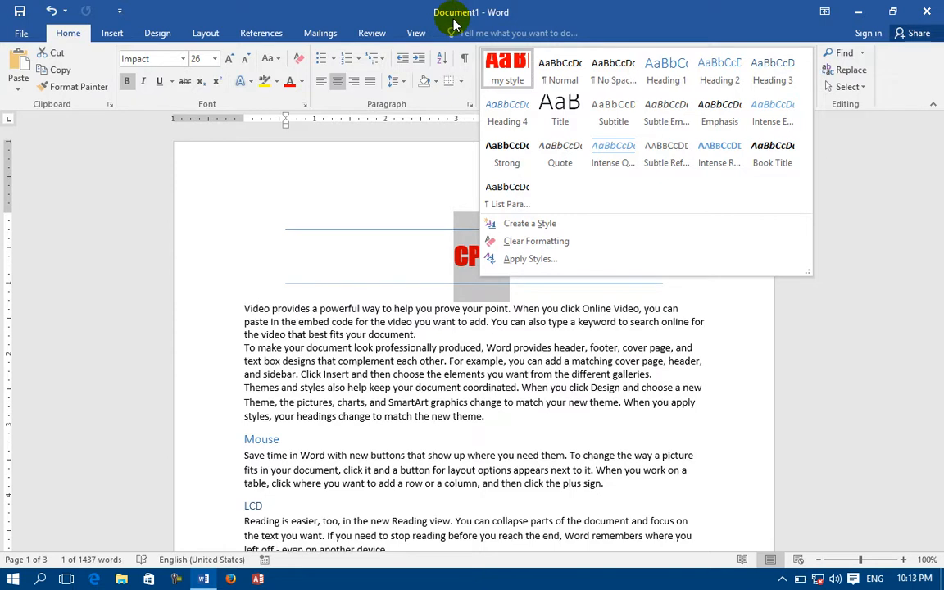
{"action": "left_click", "coordinate": [544, 245]}
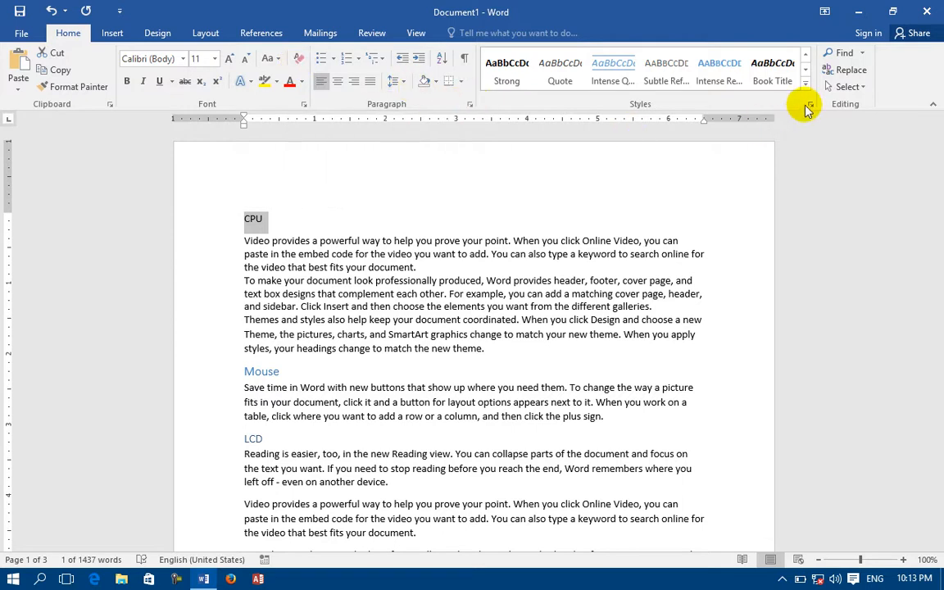
{"action": "left_click", "coordinate": [811, 108]}
{"action": "left_click", "coordinate": [809, 105]}
Step: Open Apply Styles and give the CPU line the Heading 2 style
{"action": "left_click", "coordinate": [805, 84]}
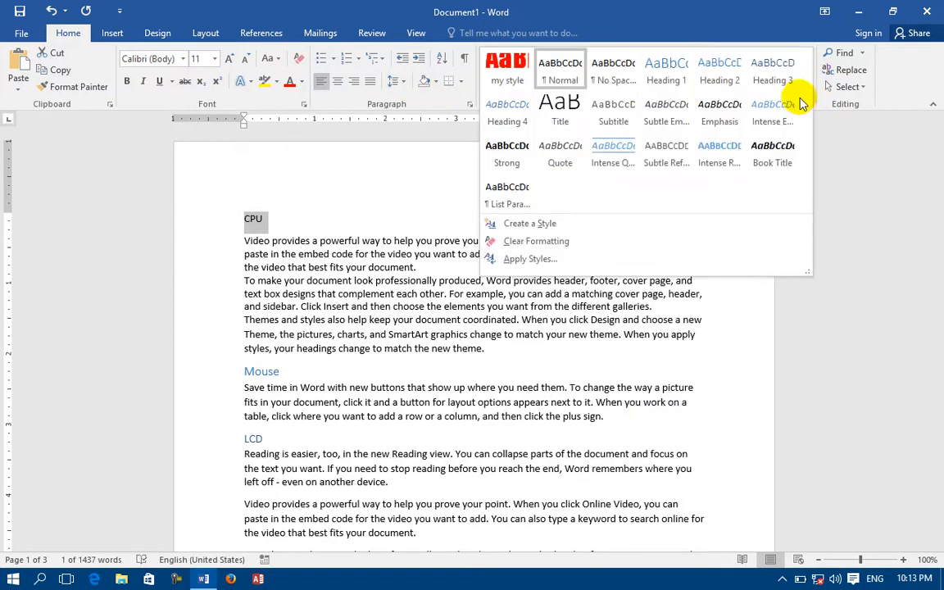
{"action": "left_click", "coordinate": [540, 257]}
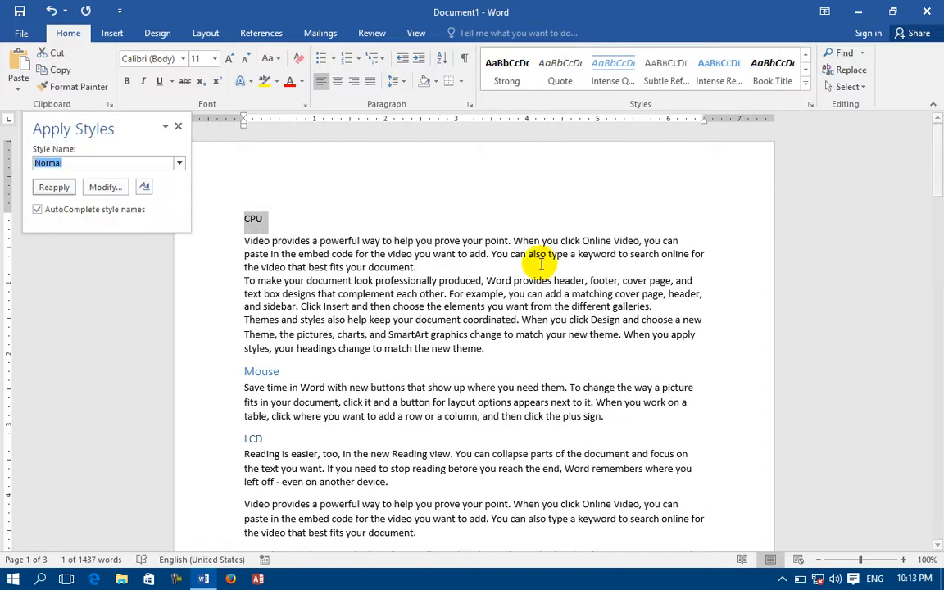
{"action": "left_click", "coordinate": [179, 162]}
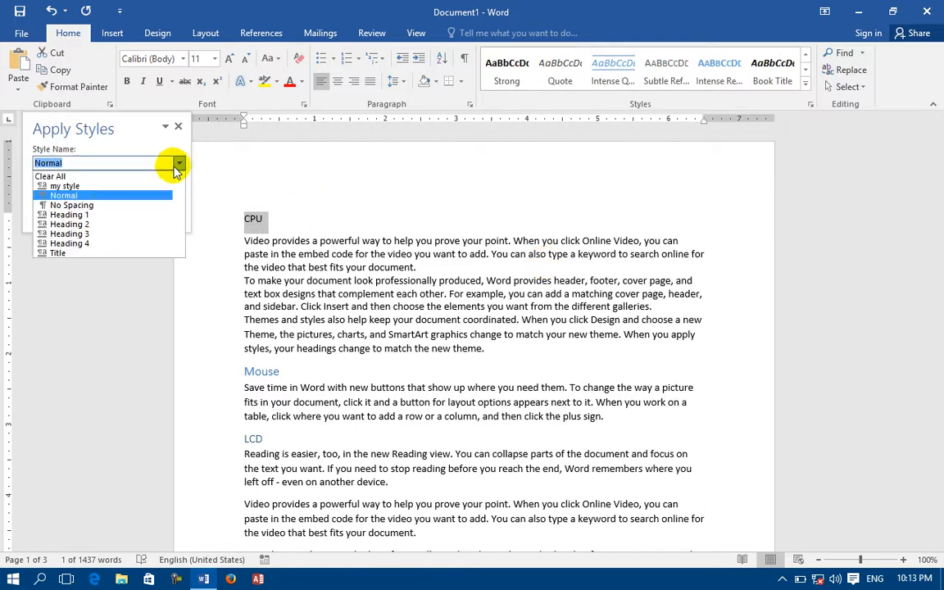
{"action": "left_click", "coordinate": [97, 223]}
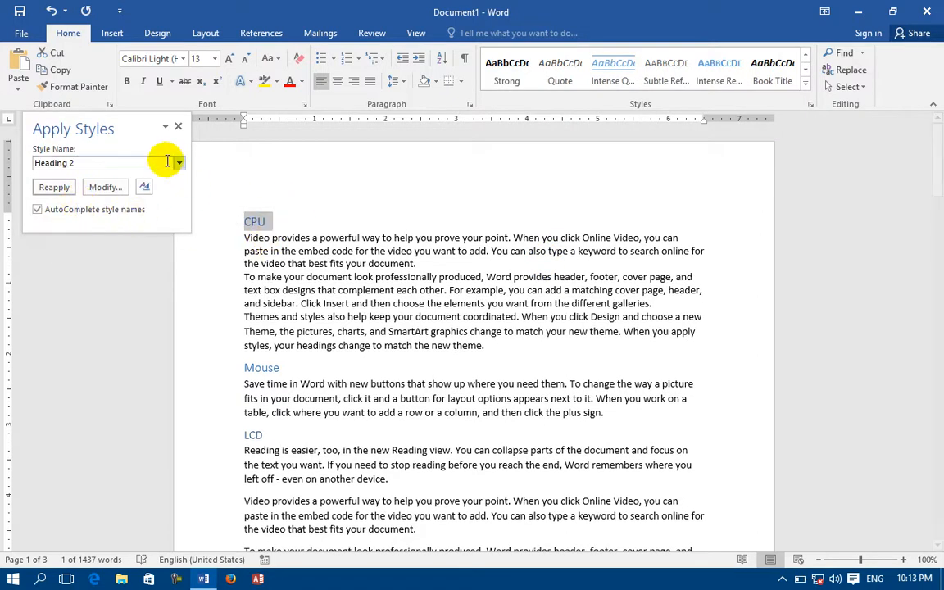
Step: Change the CPU line's style to Heading 3 through Apply Styles
{"action": "left_click", "coordinate": [179, 162]}
{"action": "left_click", "coordinate": [135, 233]}
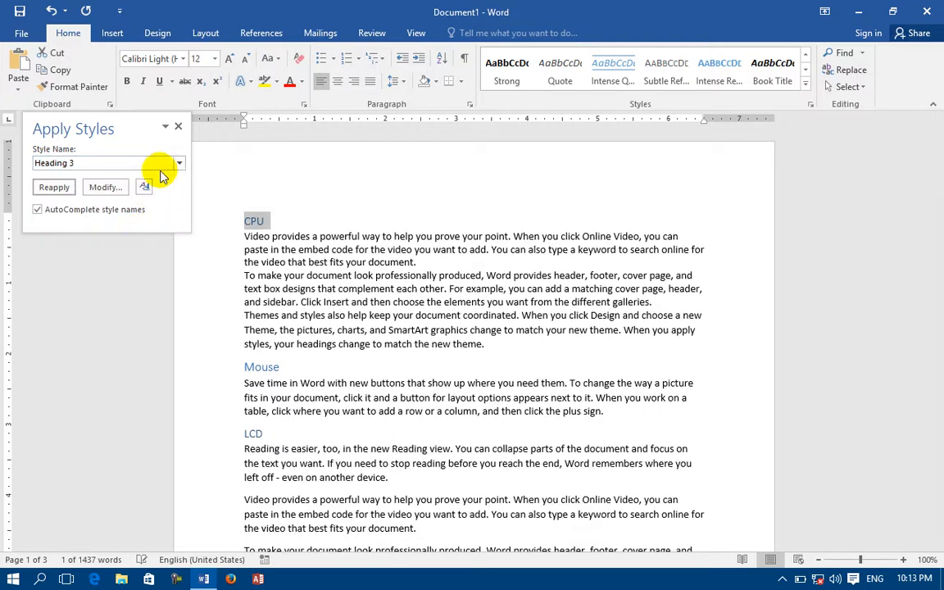
{"action": "left_click", "coordinate": [179, 166]}
{"action": "left_click", "coordinate": [115, 232]}
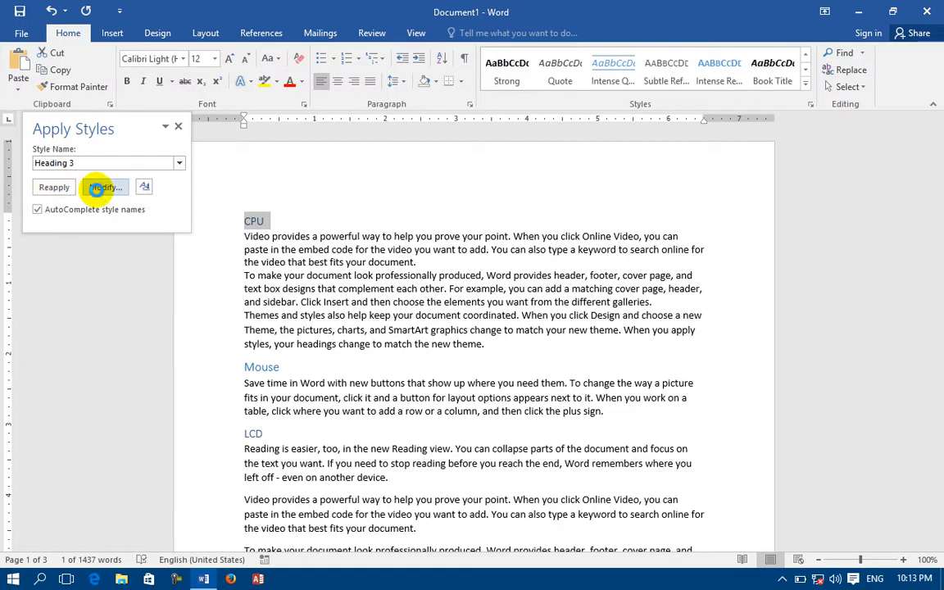
Step: Modify the Heading 3 style from Apply Styles to 24 pt, bold and red, and save the change
{"action": "left_click", "coordinate": [104, 187]}
{"action": "left_click", "coordinate": [423, 241]}
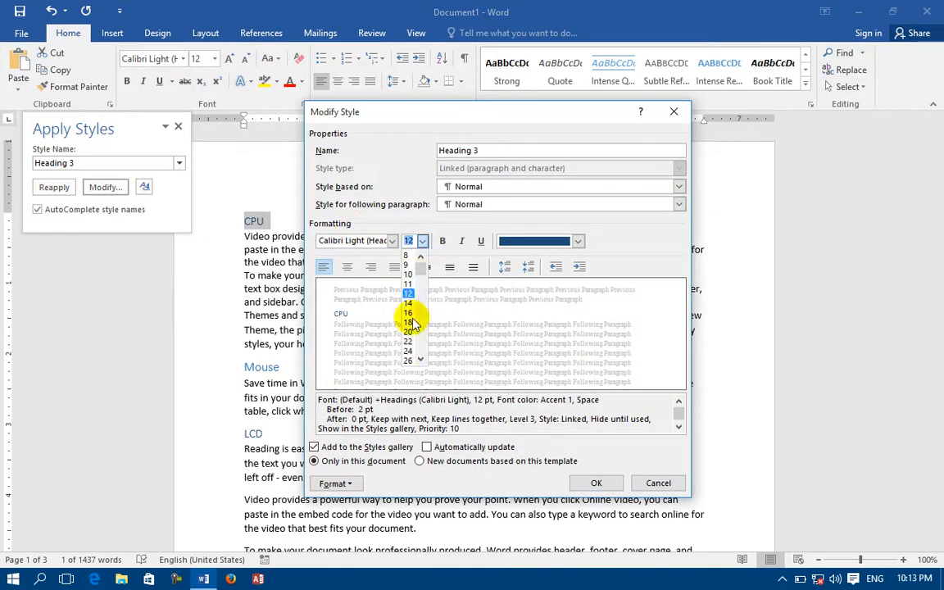
{"action": "left_click", "coordinate": [443, 240]}
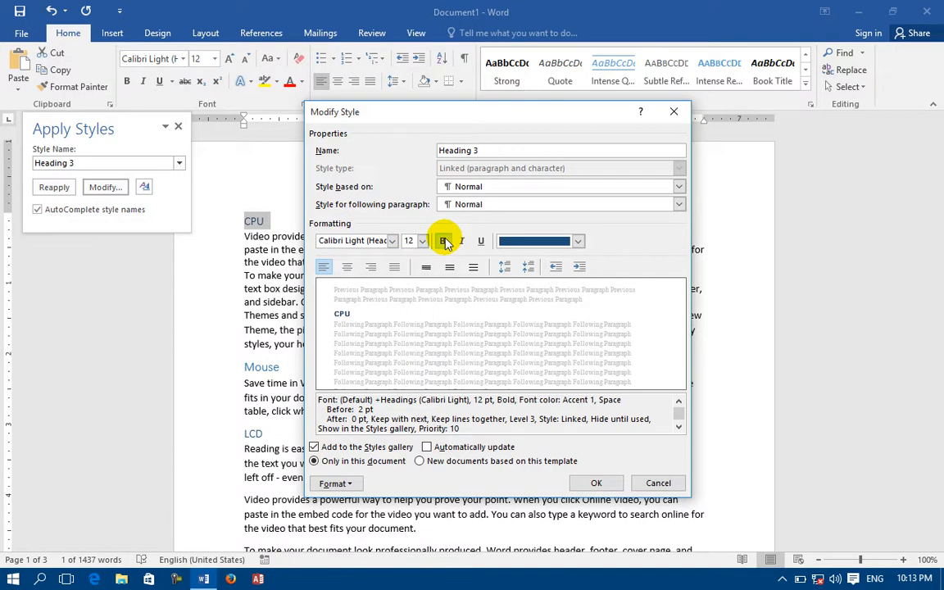
{"action": "left_click", "coordinate": [423, 241]}
{"action": "left_click", "coordinate": [408, 351]}
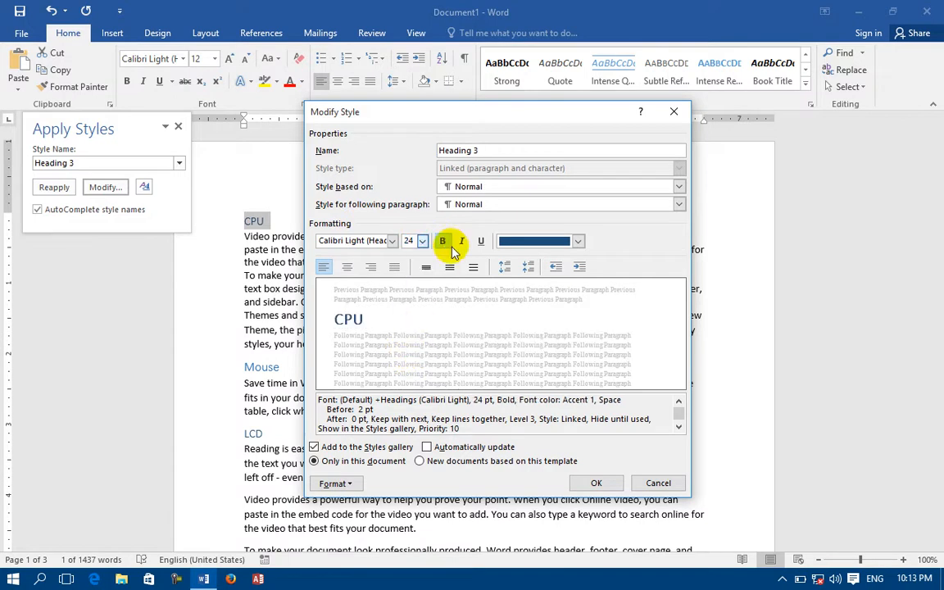
{"action": "left_click", "coordinate": [526, 241]}
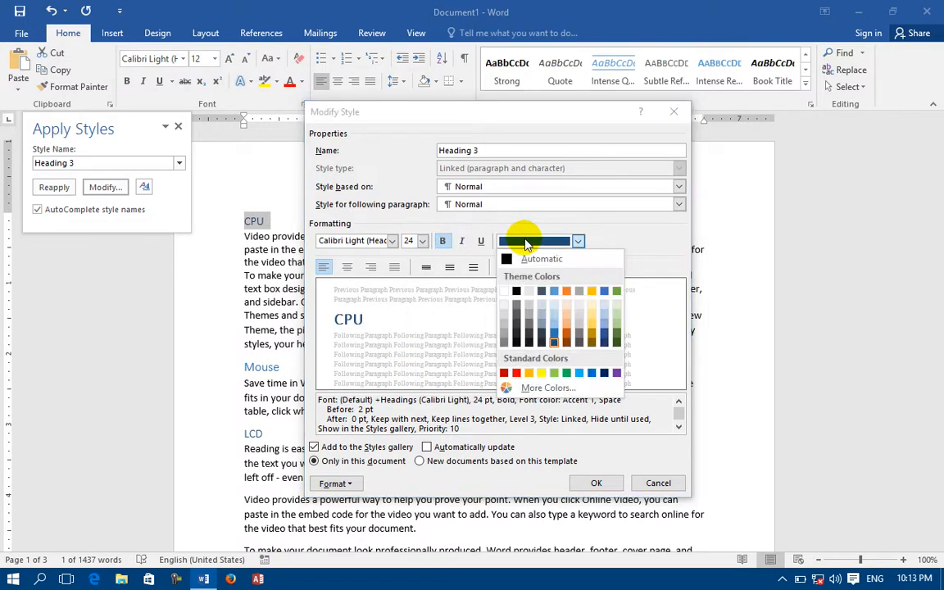
{"action": "left_click", "coordinate": [517, 373]}
{"action": "left_click", "coordinate": [595, 483]}
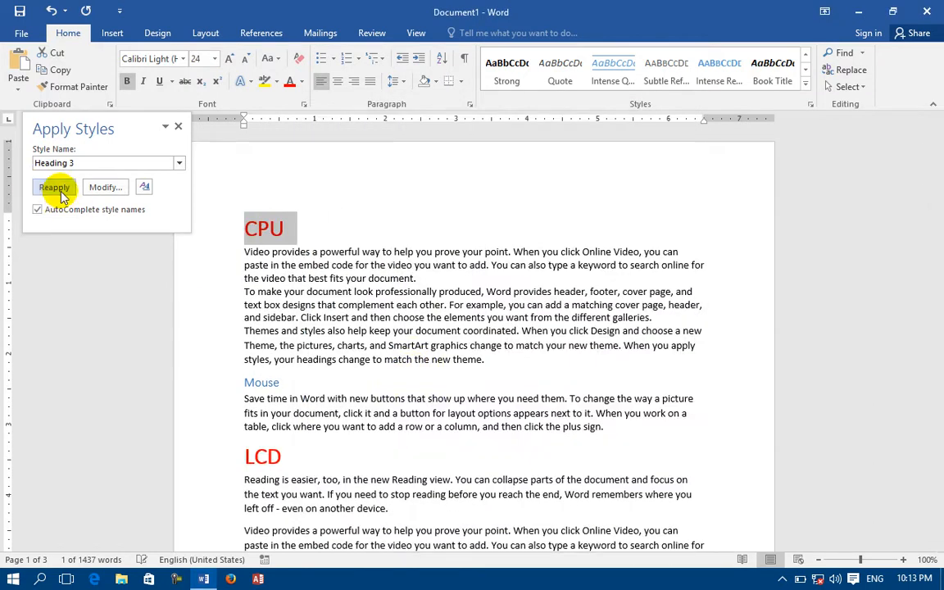
Step: Review the Heading 3 style settings and the full Styles list, and close both the Styles and Apply Styles windows
{"action": "left_click", "coordinate": [104, 188]}
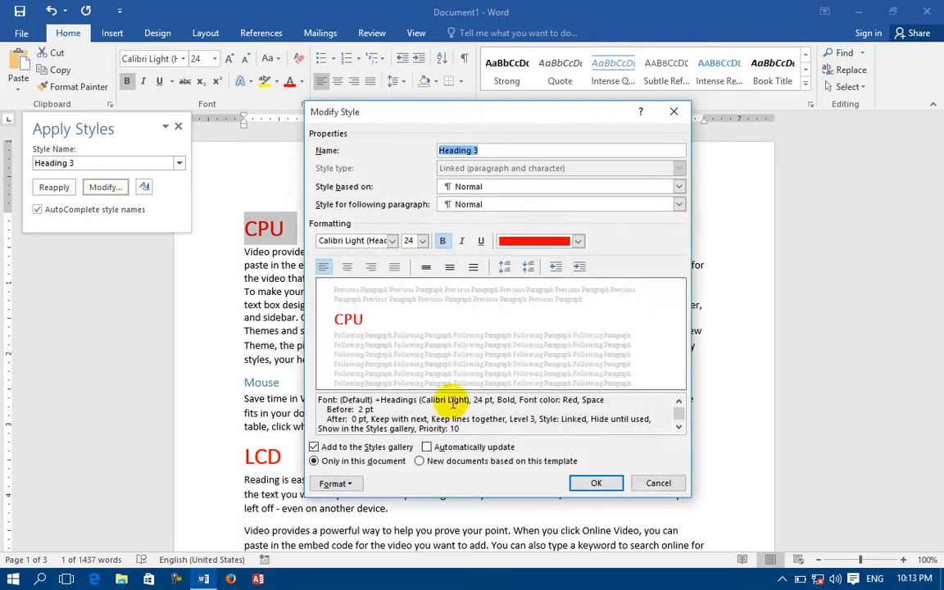
{"action": "left_click", "coordinate": [597, 483]}
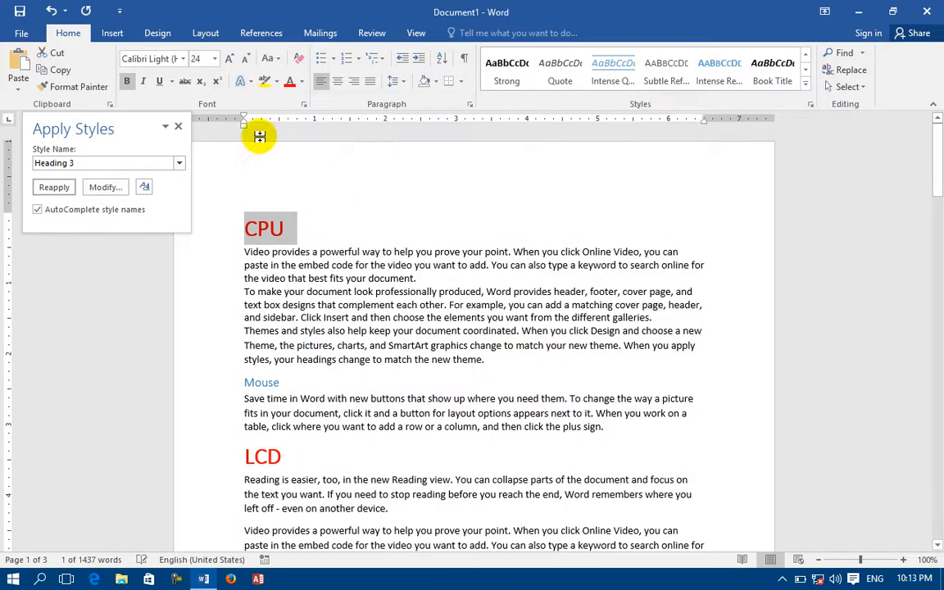
{"action": "left_click", "coordinate": [144, 187]}
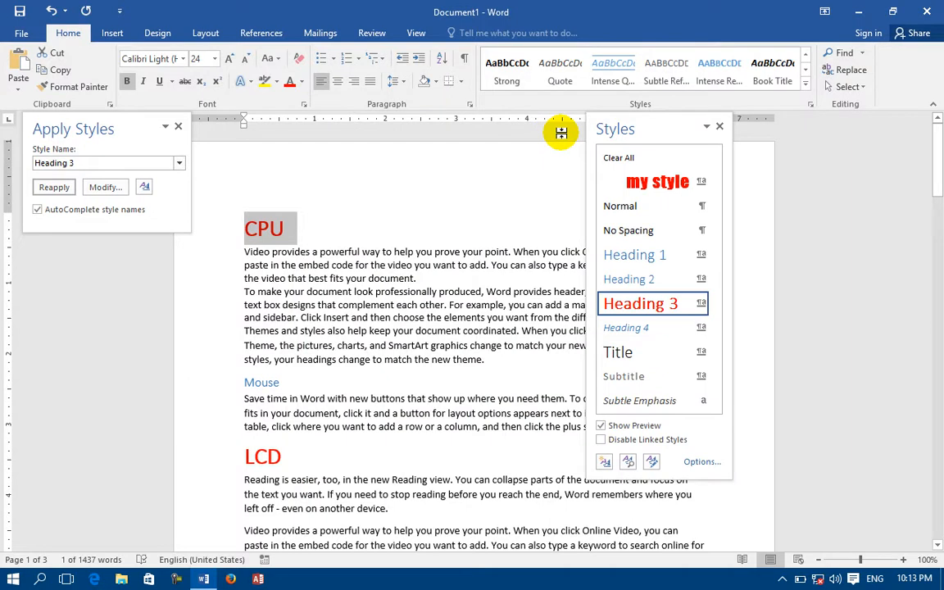
{"action": "left_click", "coordinate": [719, 126]}
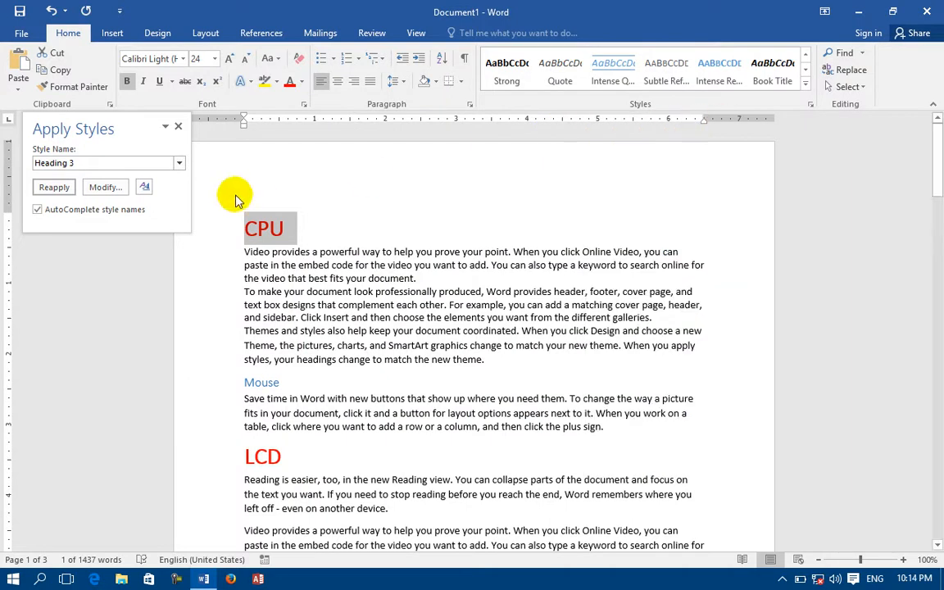
{"action": "left_click", "coordinate": [177, 126]}
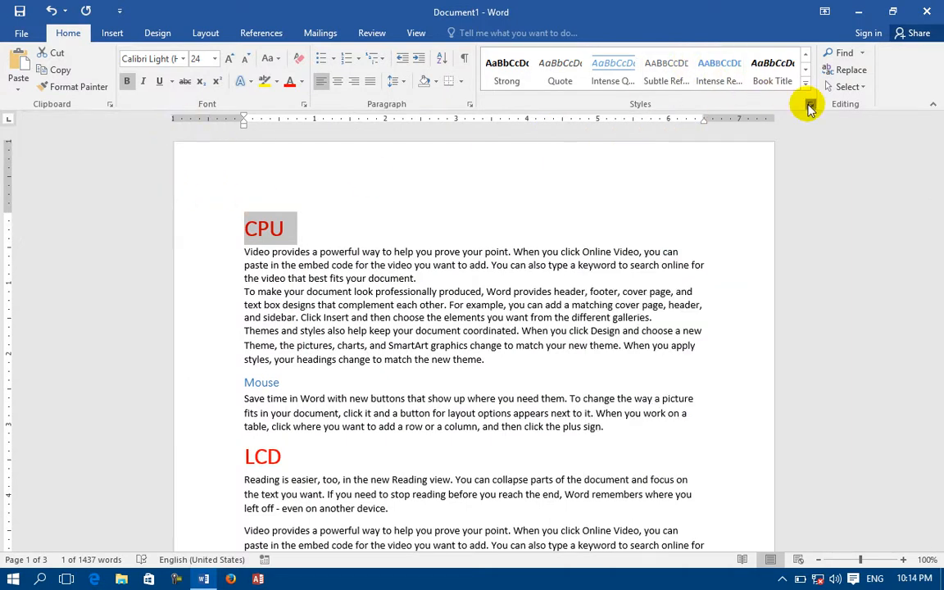
Step: Open the Styles list and compare it without and with style previews
{"action": "left_click", "coordinate": [810, 106]}
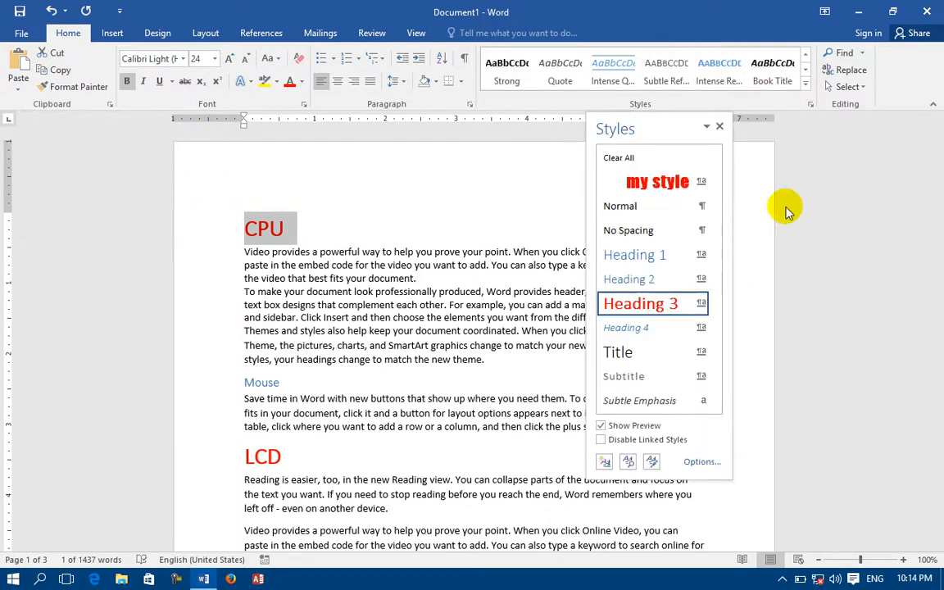
{"action": "left_click", "coordinate": [621, 430]}
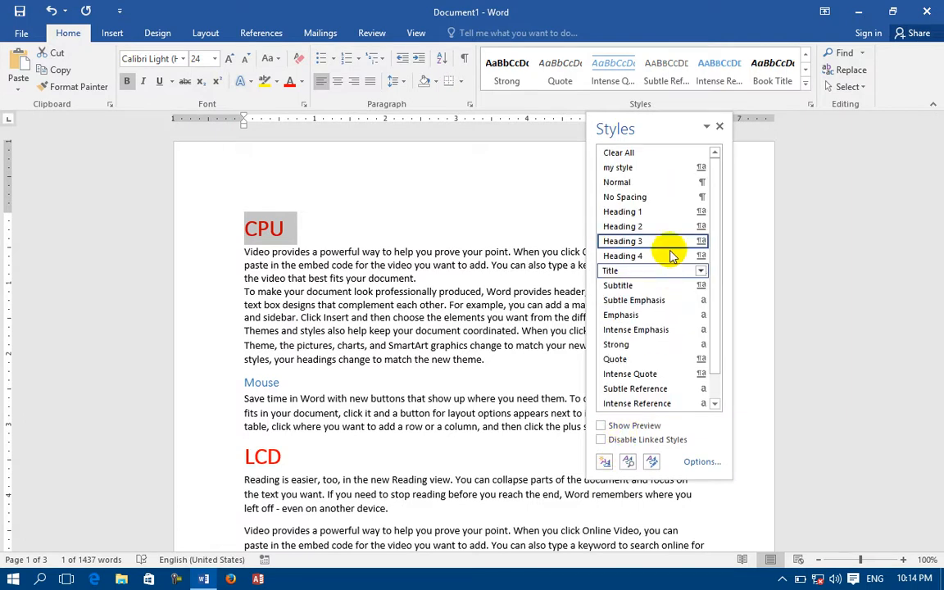
{"action": "left_click", "coordinate": [632, 427]}
{"action": "scroll", "coordinate": [649, 182], "scroll_direction": "down", "scroll_amount": 5}
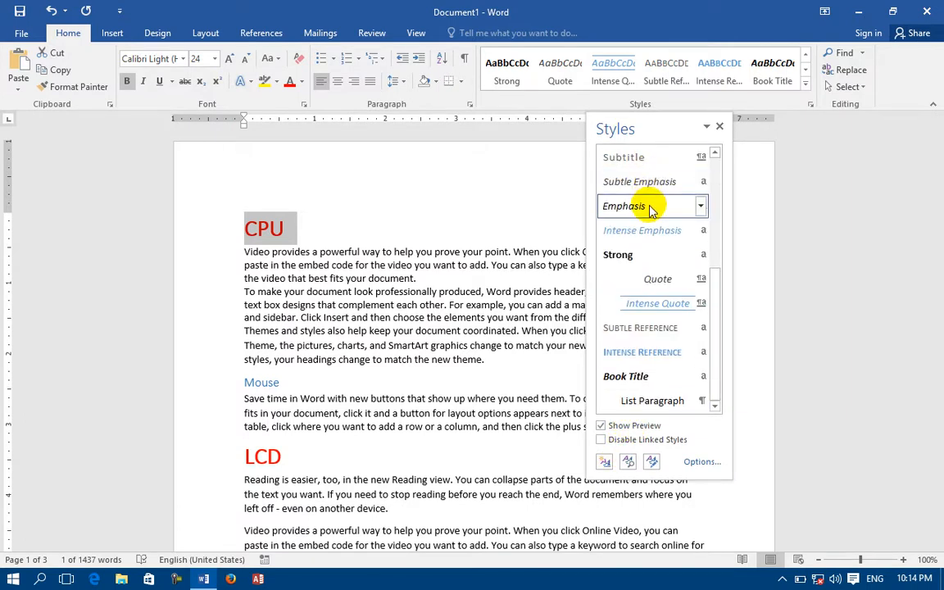
Step: Try Intense Quote, Emphasis, Intense Reference, List Paragraph and my style on the CPU line from the Styles list
{"action": "left_click", "coordinate": [668, 301]}
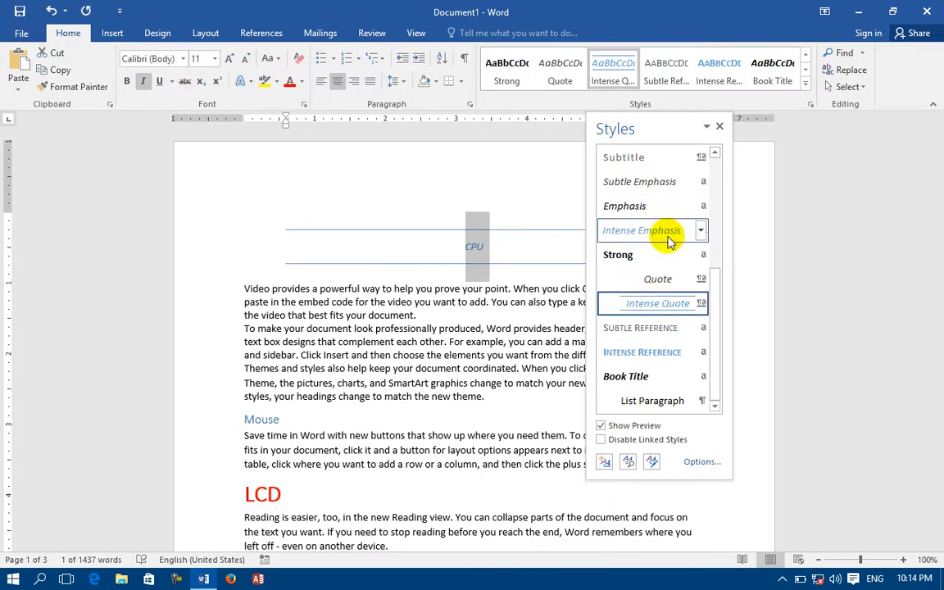
{"action": "left_click", "coordinate": [657, 208]}
{"action": "left_click", "coordinate": [649, 158]}
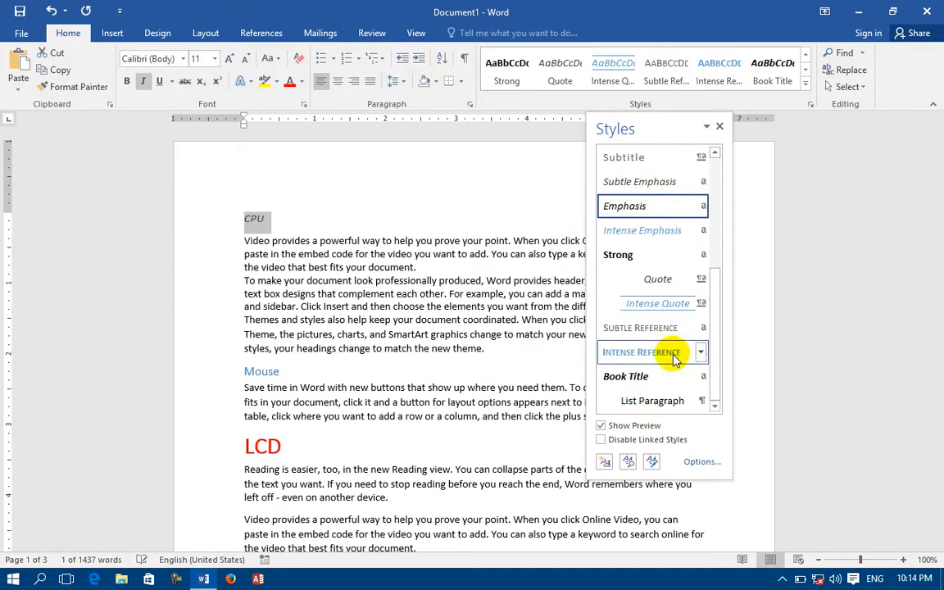
{"action": "left_click", "coordinate": [679, 352]}
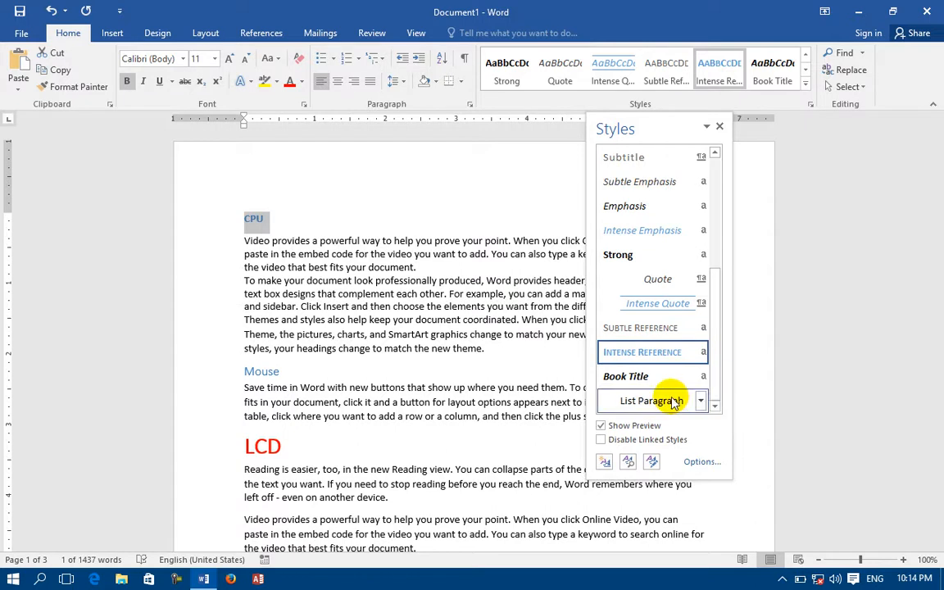
{"action": "left_click", "coordinate": [652, 401]}
{"action": "scroll", "coordinate": [657, 226], "scroll_direction": "up", "scroll_amount": 6}
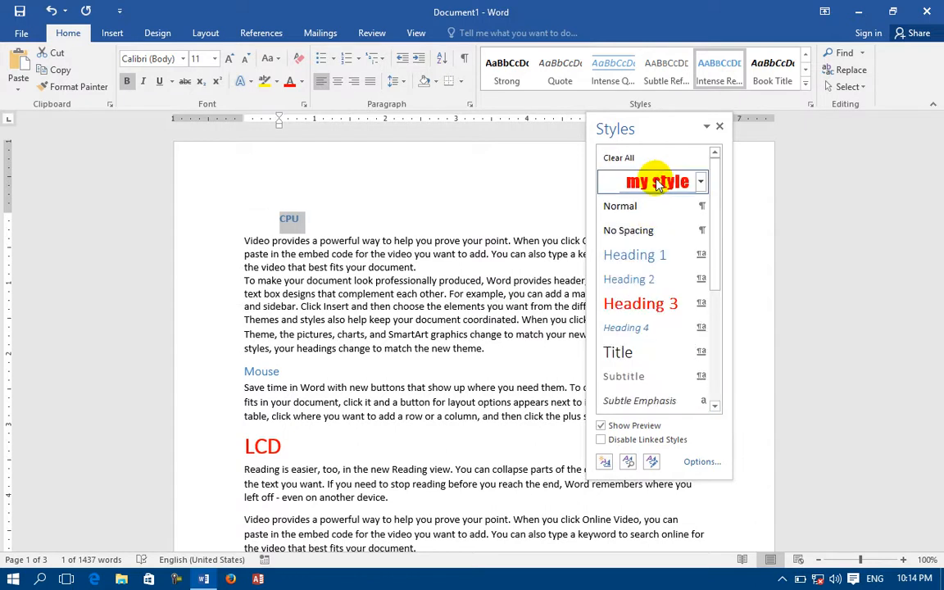
{"action": "left_click", "coordinate": [657, 181]}
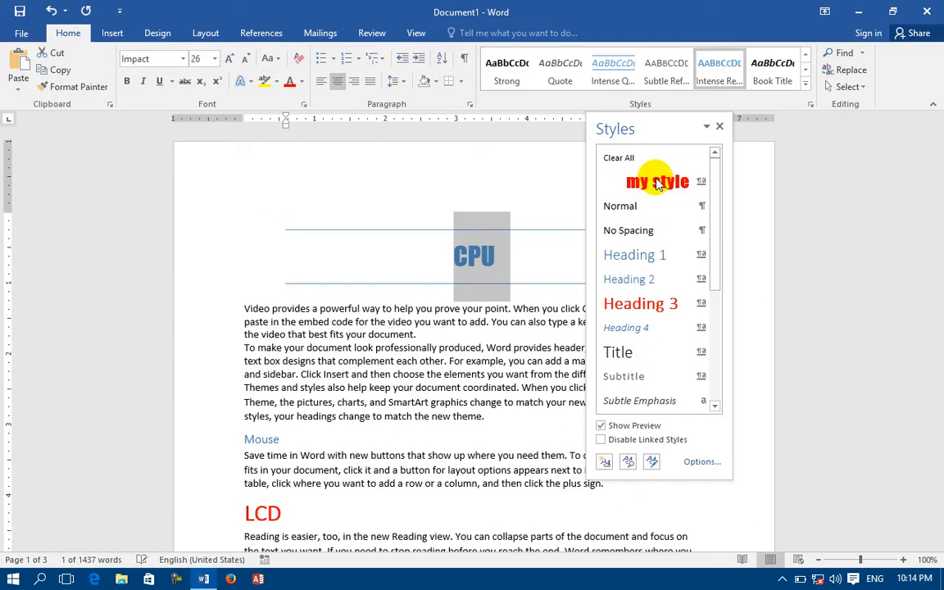
Step: Turn the style previews off and back on, and view the settings for creating a new style without saving one
{"action": "left_click", "coordinate": [621, 425]}
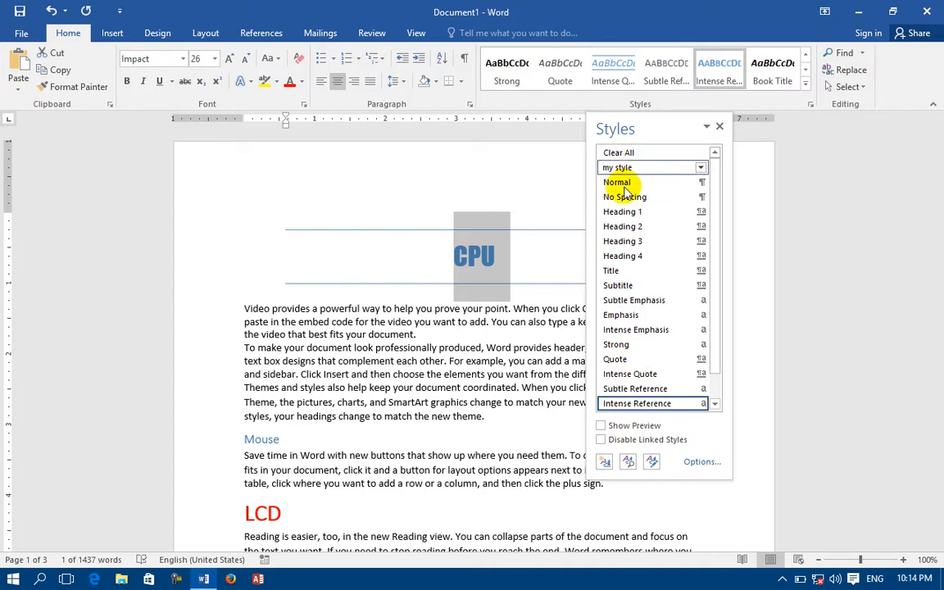
{"action": "left_click", "coordinate": [639, 426]}
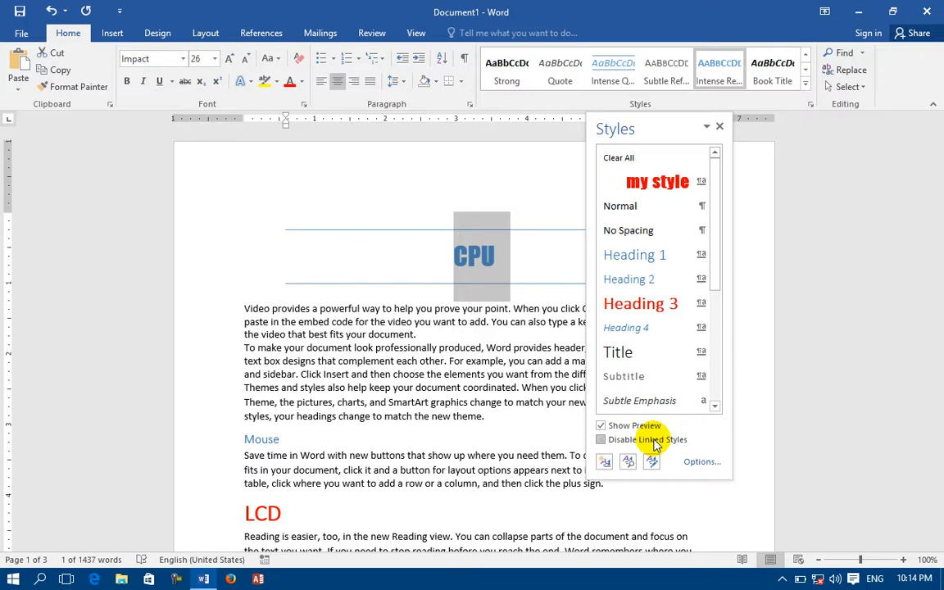
{"action": "left_click", "coordinate": [607, 462]}
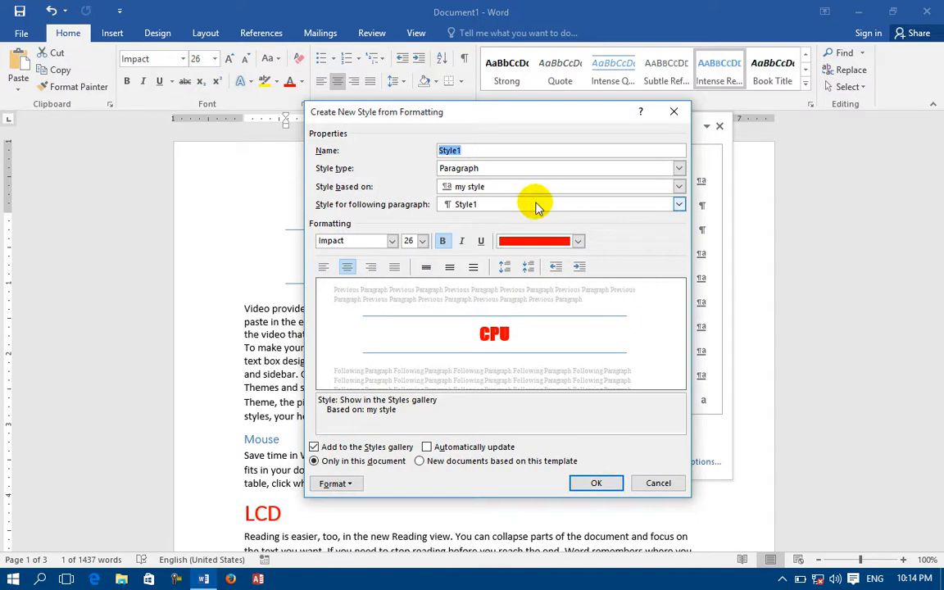
{"action": "left_click", "coordinate": [673, 112]}
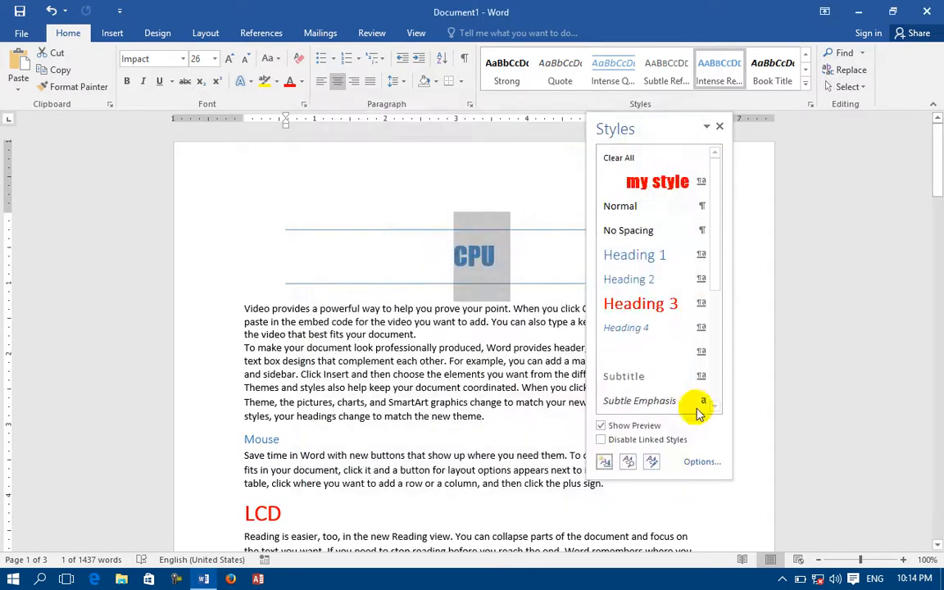
Step: Use the Style Inspector to reset the CPU line's paragraph style to Normal and clear its character style
{"action": "left_click", "coordinate": [628, 464]}
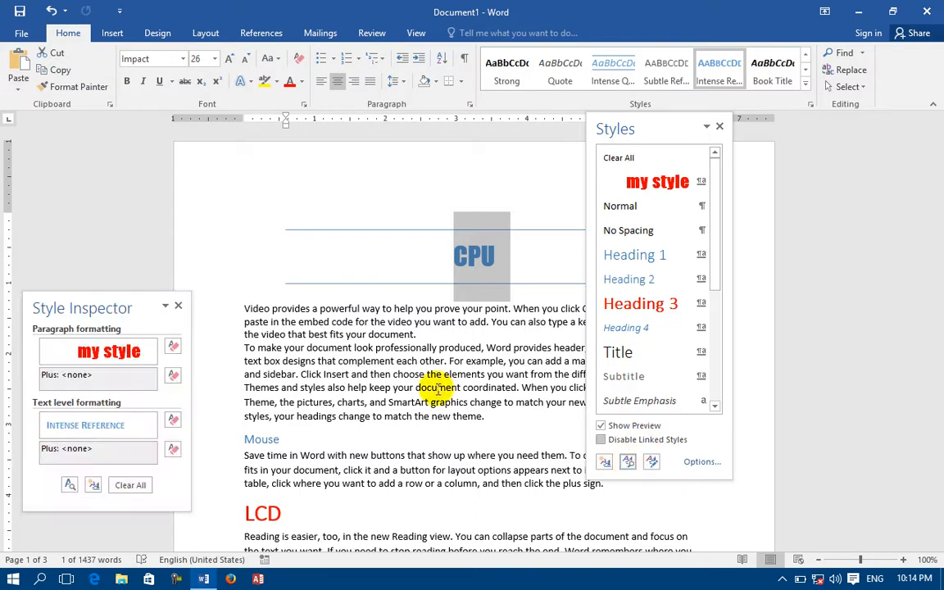
{"action": "left_click", "coordinate": [174, 346]}
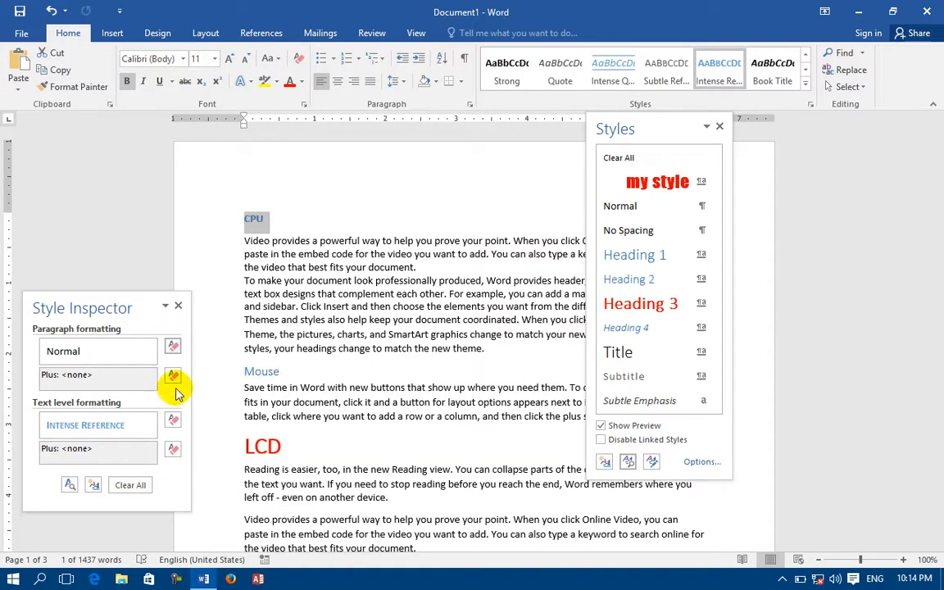
{"action": "left_click", "coordinate": [173, 419]}
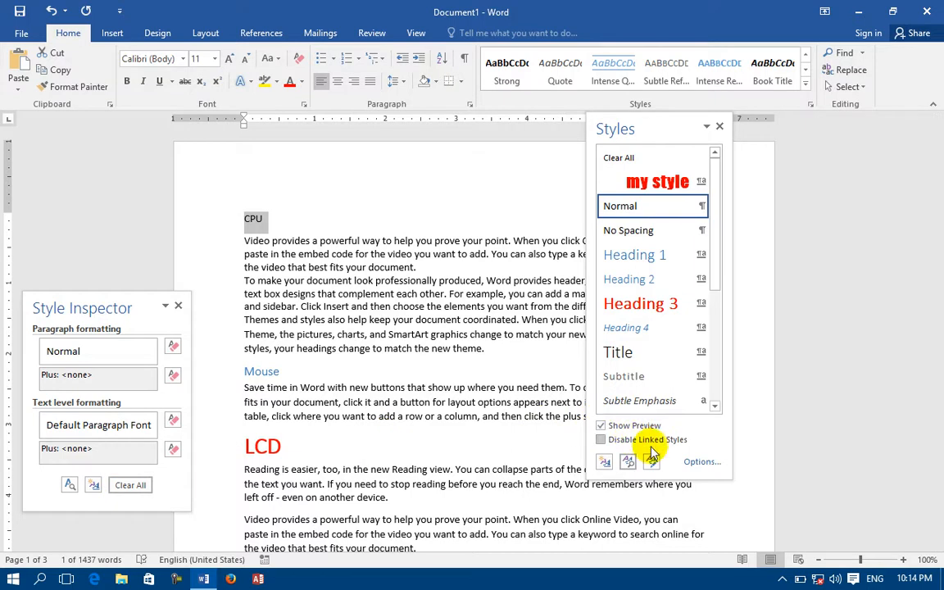
Step: Set the Style Pane Options to show Recommended styles sorted As Recommended
{"action": "left_click", "coordinate": [694, 462]}
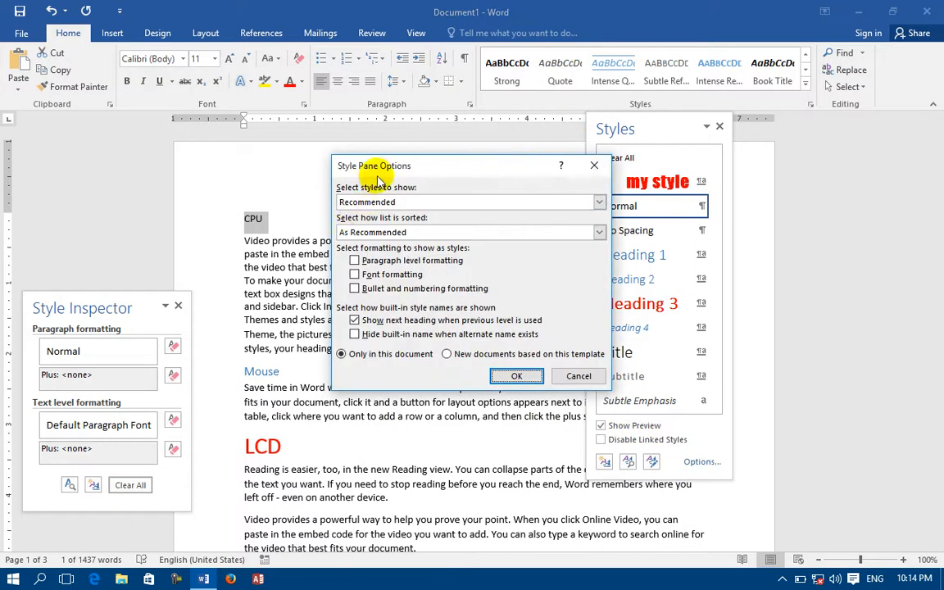
{"action": "left_click", "coordinate": [407, 203]}
{"action": "left_click", "coordinate": [391, 211]}
{"action": "left_click", "coordinate": [400, 233]}
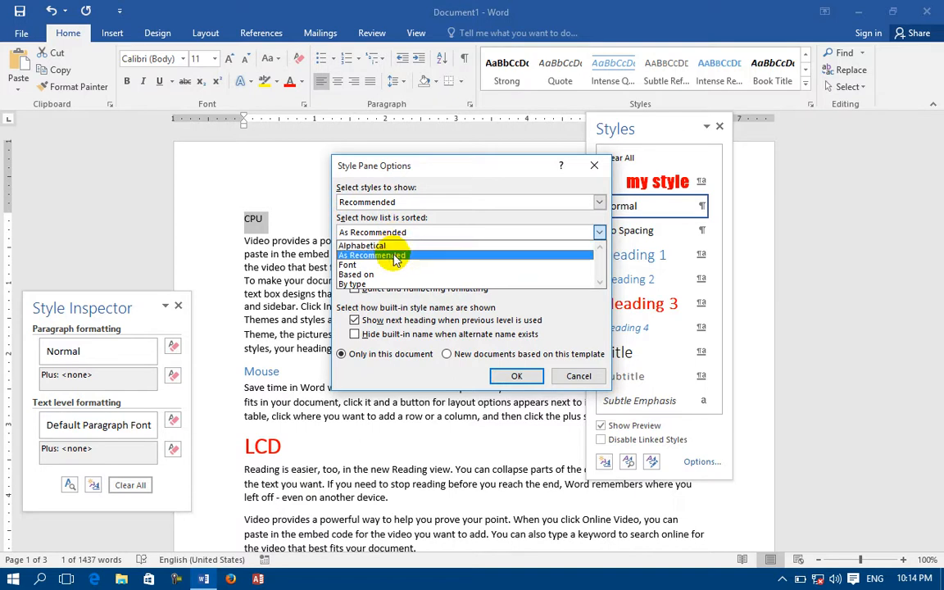
{"action": "left_click", "coordinate": [396, 254]}
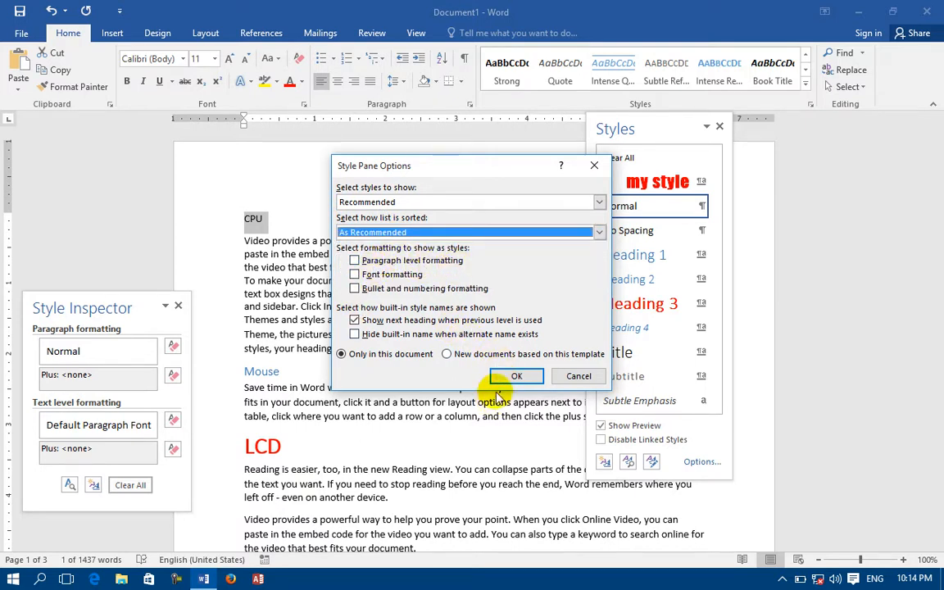
{"action": "left_click", "coordinate": [517, 375]}
Step: Close the Styles list and the Style Inspector, and briefly reopen and close the Styles list
{"action": "left_click", "coordinate": [719, 126]}
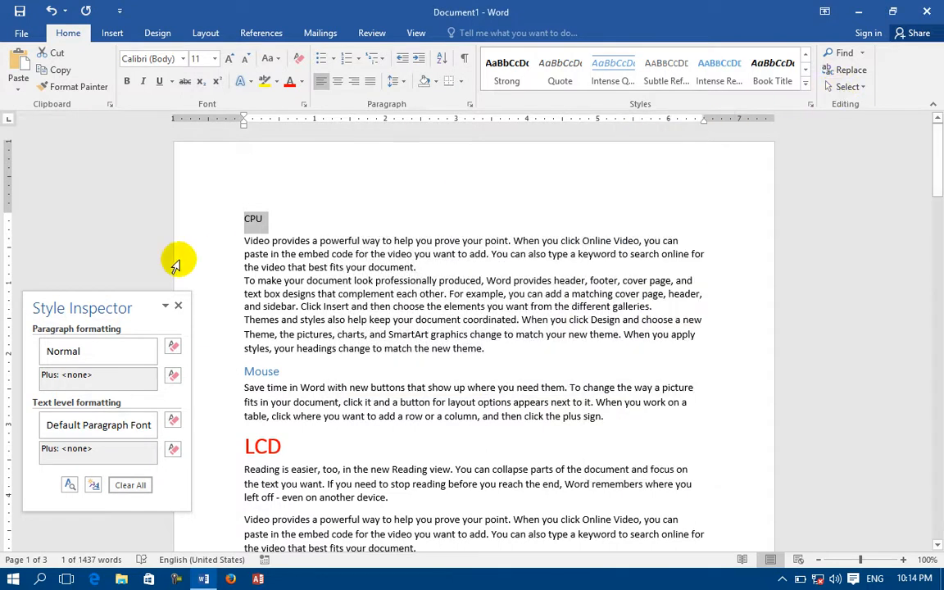
{"action": "left_click", "coordinate": [177, 305]}
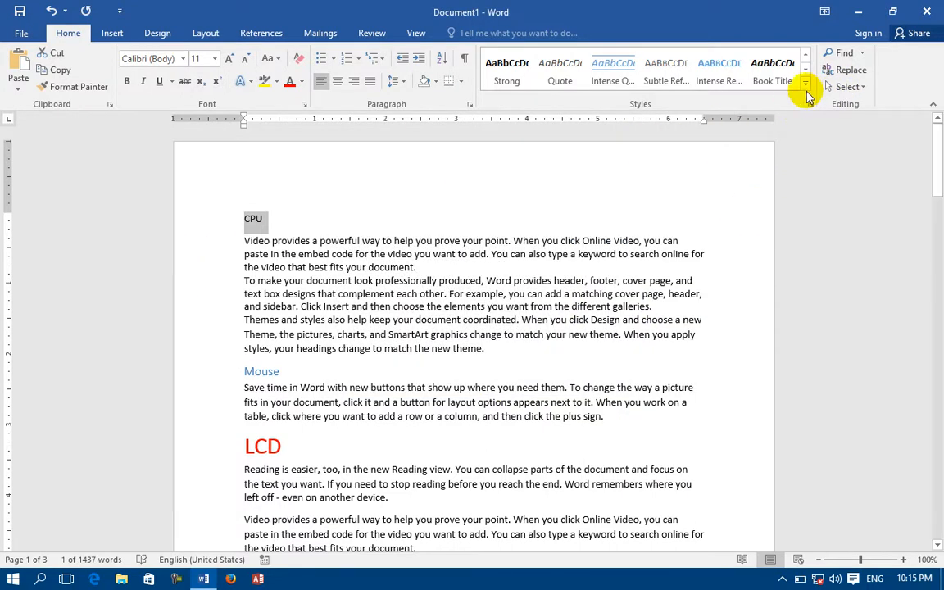
{"action": "left_click", "coordinate": [810, 104]}
{"action": "left_click", "coordinate": [810, 104]}
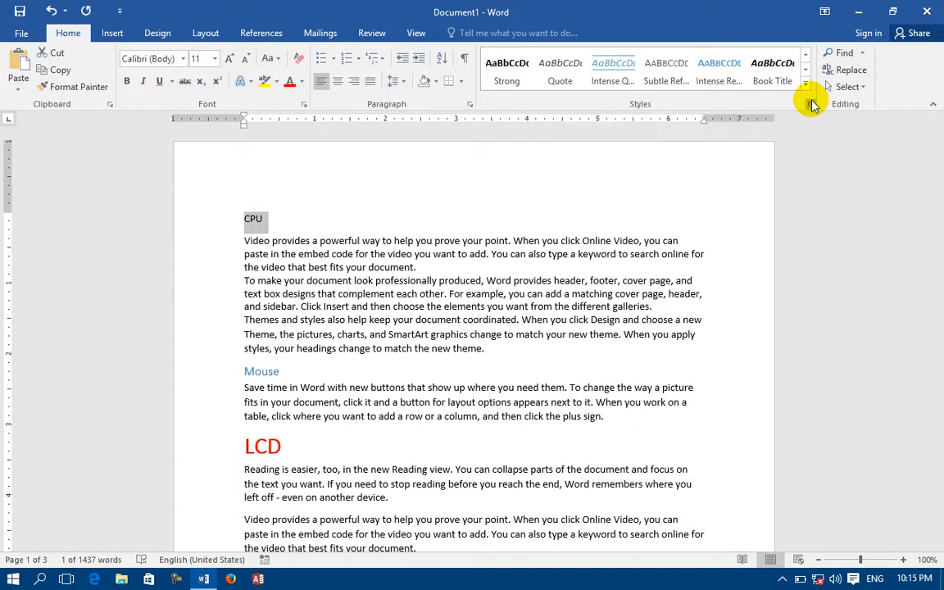